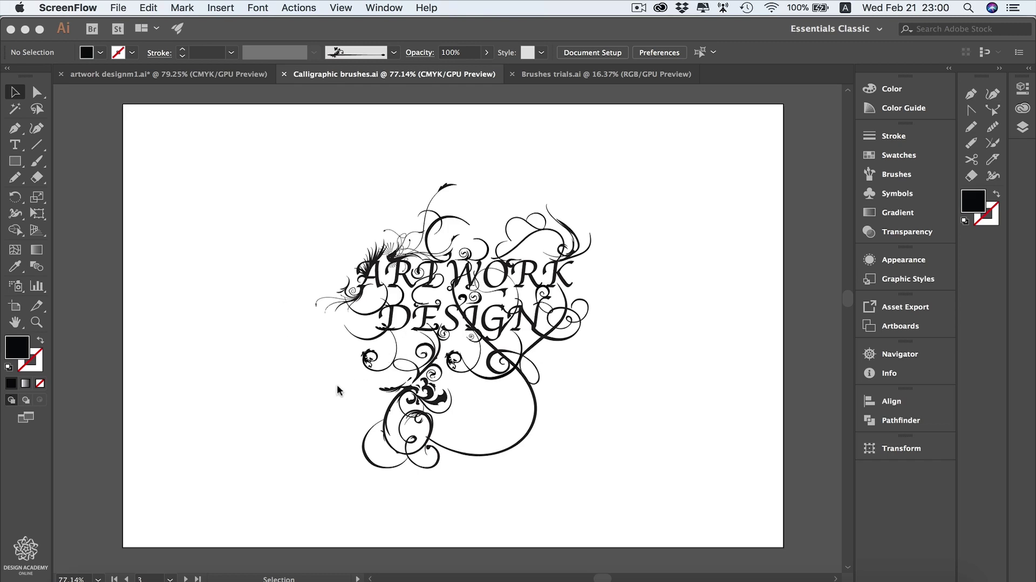
Step: Show the Brushes and choose the scroll-ornament art brush below the leafy one as the active brush
{"action": "left_click", "coordinate": [311, 396]}
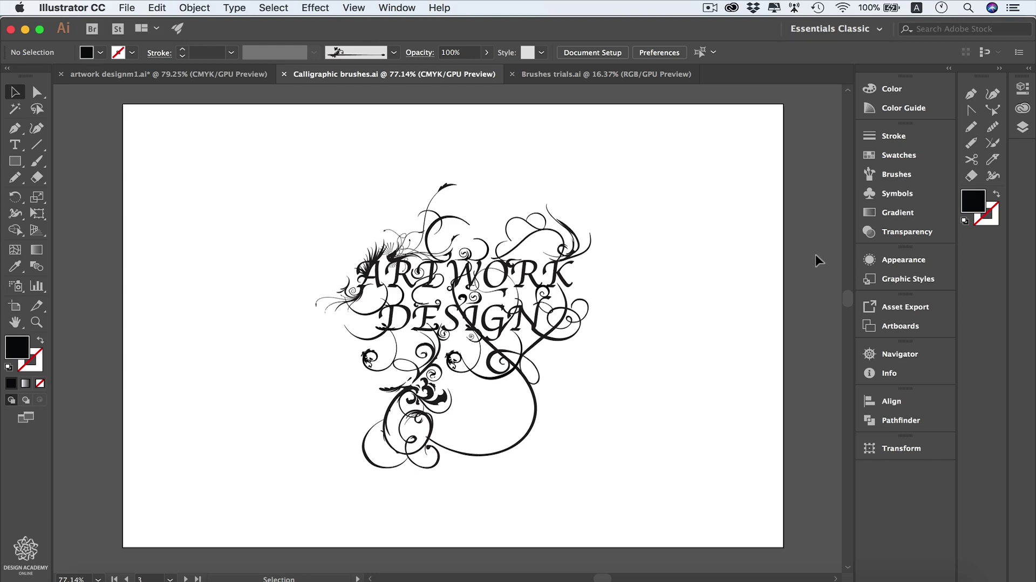
{"action": "left_click", "coordinate": [914, 160]}
{"action": "left_click", "coordinate": [895, 174]}
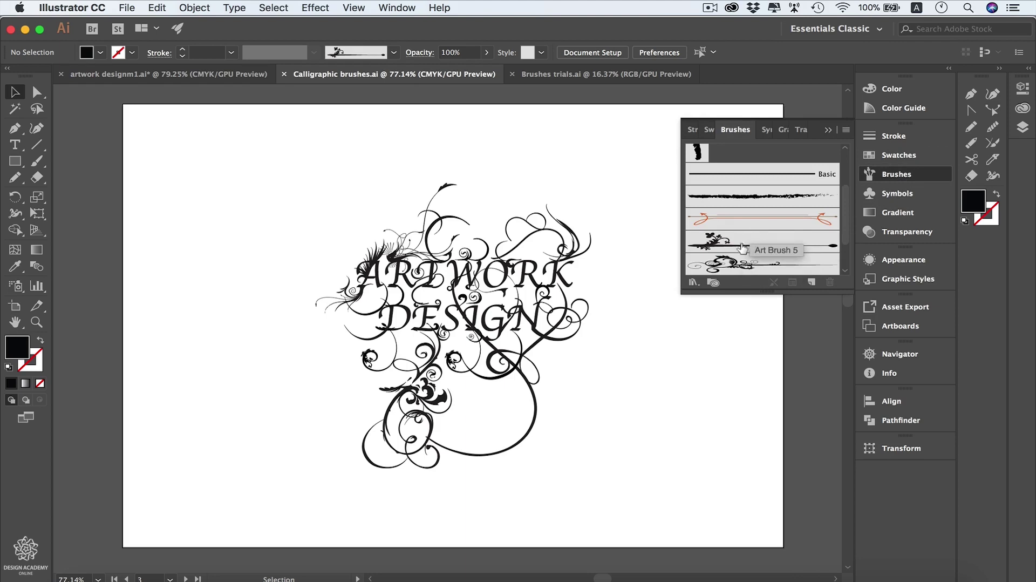
{"action": "left_click", "coordinate": [747, 267]}
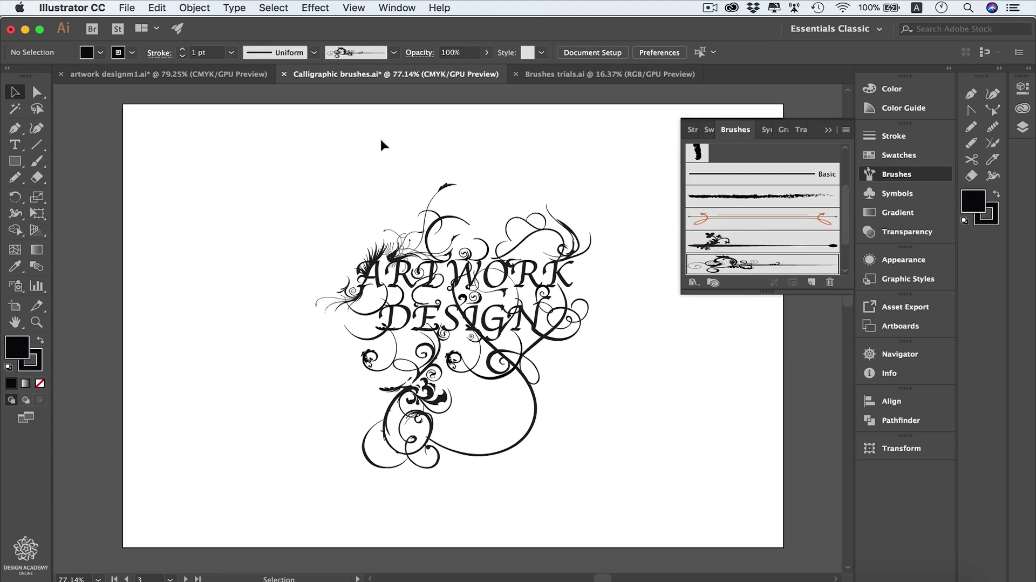
Step: Paint a curved test stroke with the Paintbrush in the blank area above the lettering artwork, and delete it
{"action": "key", "text": "b"}
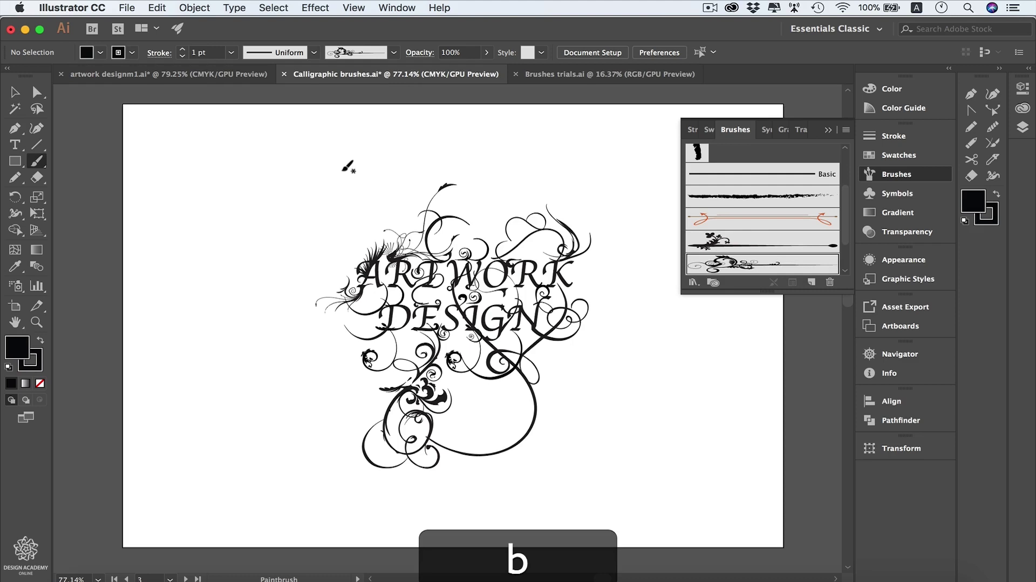
{"action": "mouse_move", "coordinate": [347, 156]}
{"action": "left_mouse_down"}
{"action": "mouse_move", "coordinate": [289, 169]}
{"action": "mouse_move", "coordinate": [216, 229]}
{"action": "left_mouse_up"}
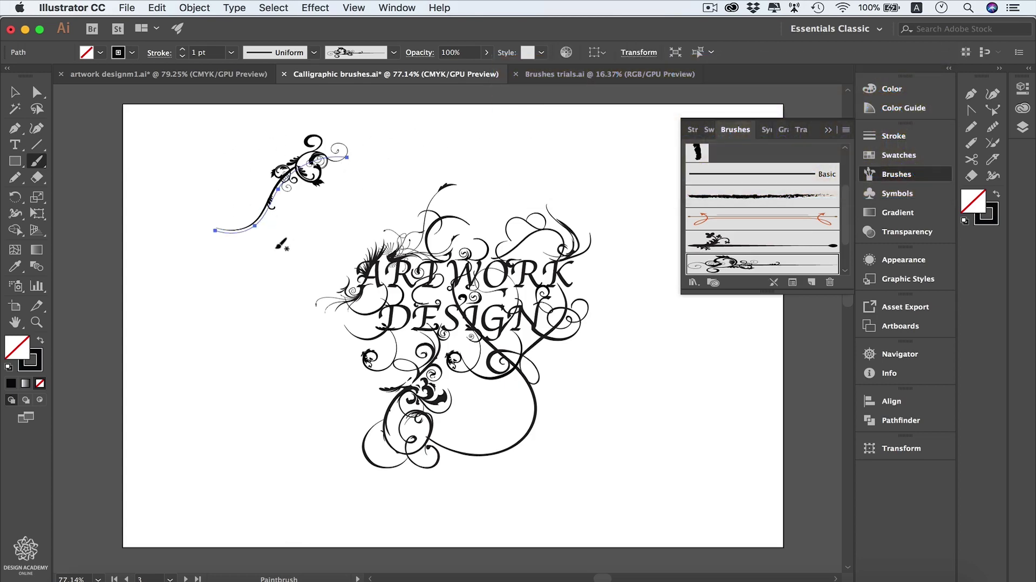
{"action": "key", "text": "BackSpace"}
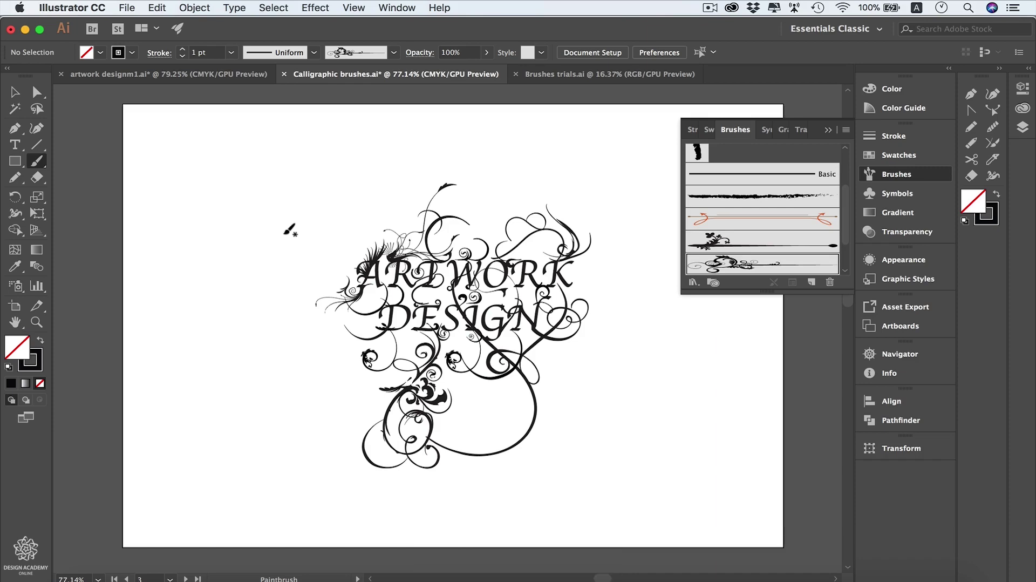
Step: Go to the empty artboard and look through the available brush library categories without loading one
{"action": "scroll", "coordinate": [289, 229], "scroll_direction": "up", "scroll_amount": 10}
{"action": "scroll", "coordinate": [290, 229], "scroll_direction": "down", "scroll_amount": 2}
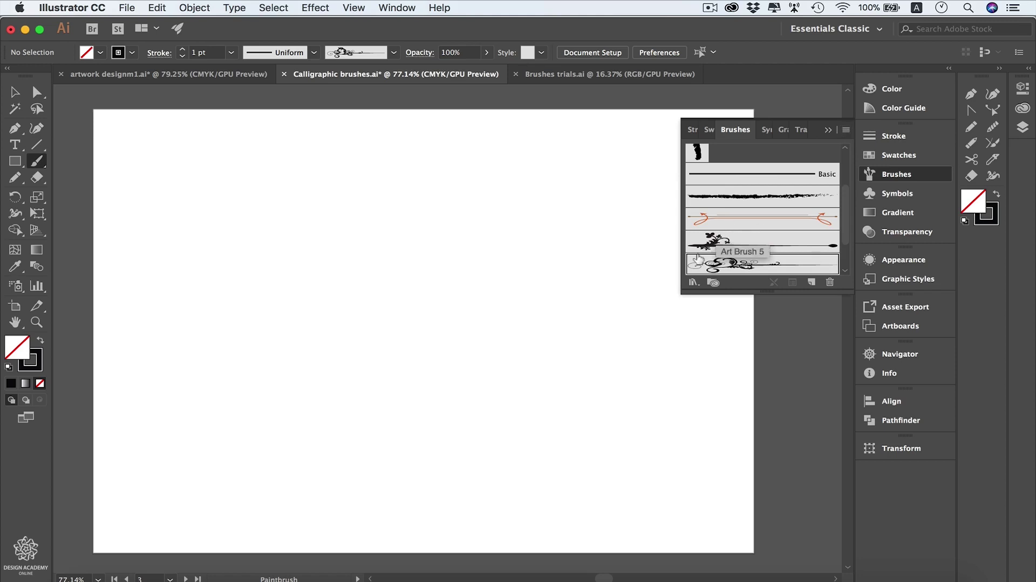
{"action": "left_click", "coordinate": [694, 283]}
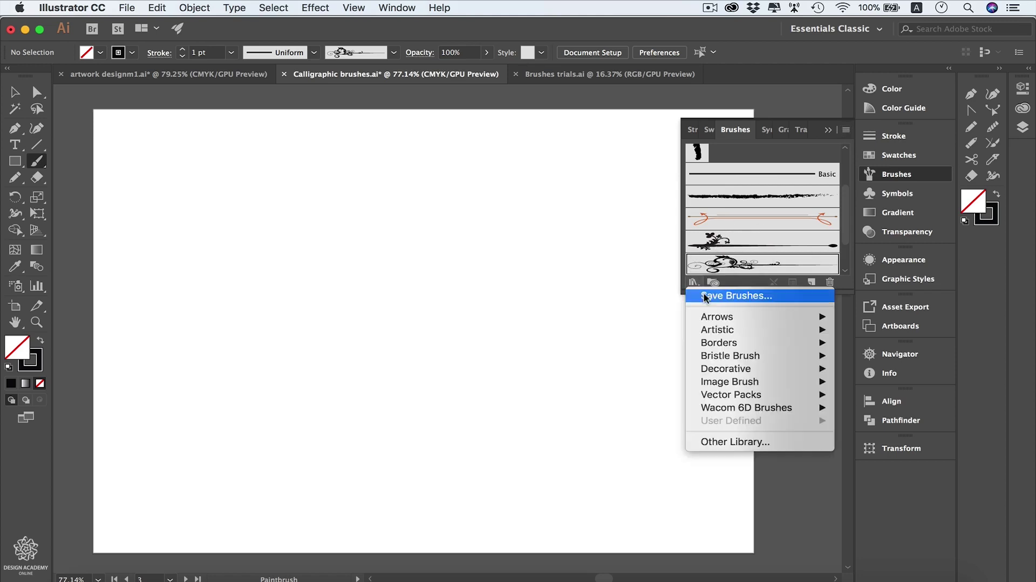
{"action": "mouse_move", "coordinate": [727, 328]}
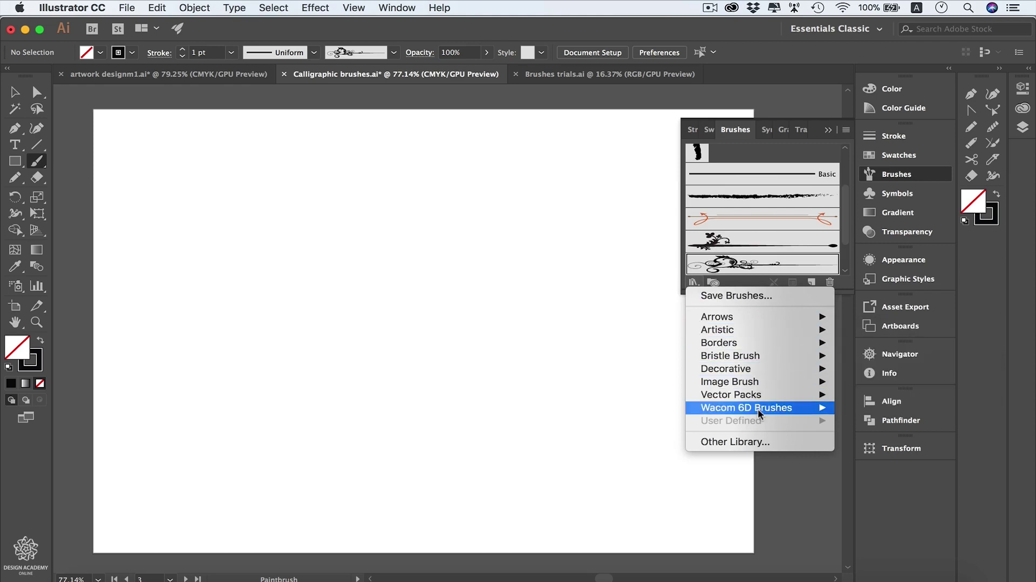
{"action": "mouse_move", "coordinate": [753, 409]}
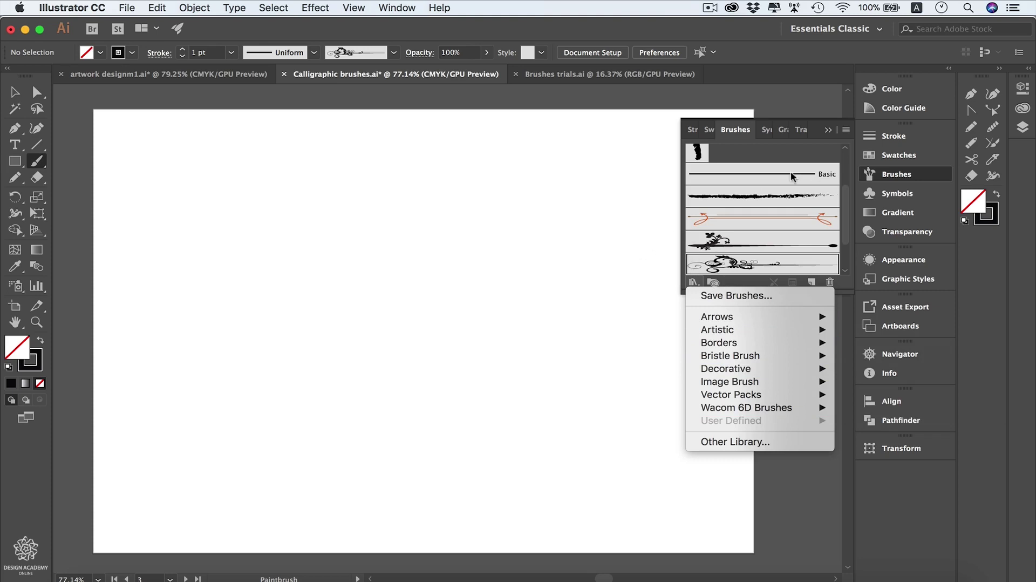
{"action": "left_click", "coordinate": [796, 155]}
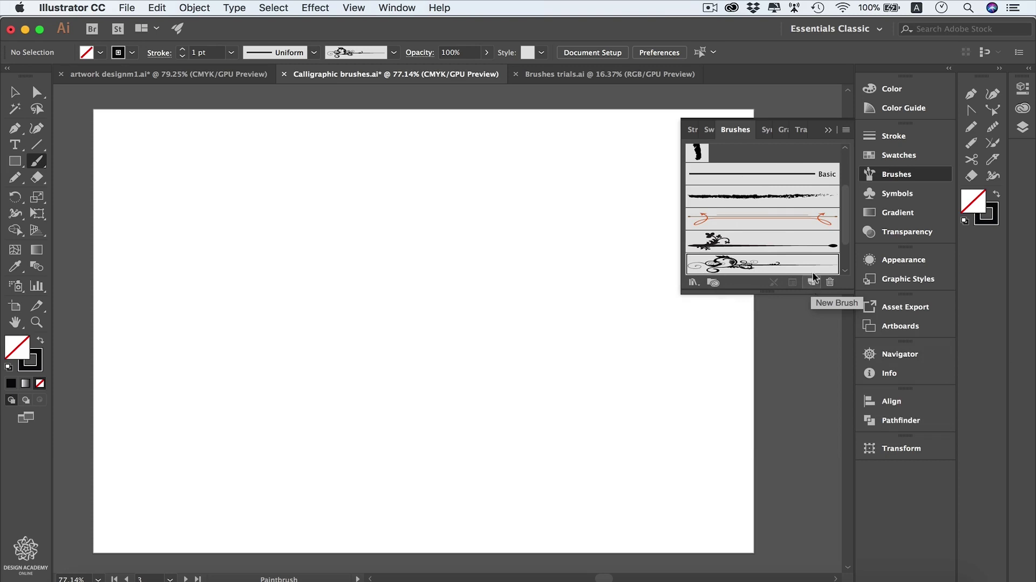
Step: Create a new Calligraphic Brush and name it "Calligraphic Brush tablet"
{"action": "left_click", "coordinate": [847, 131]}
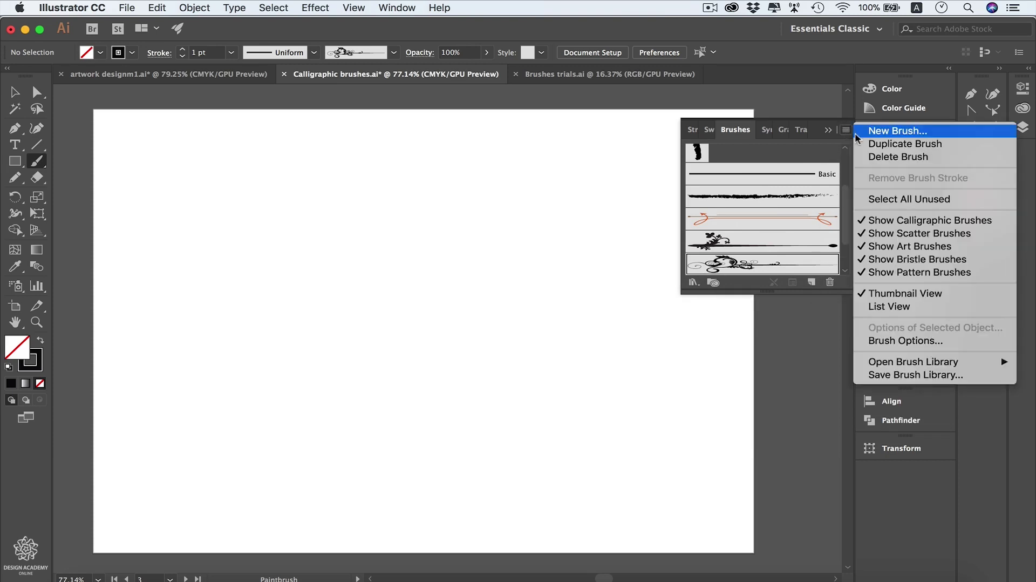
{"action": "left_click", "coordinate": [916, 133]}
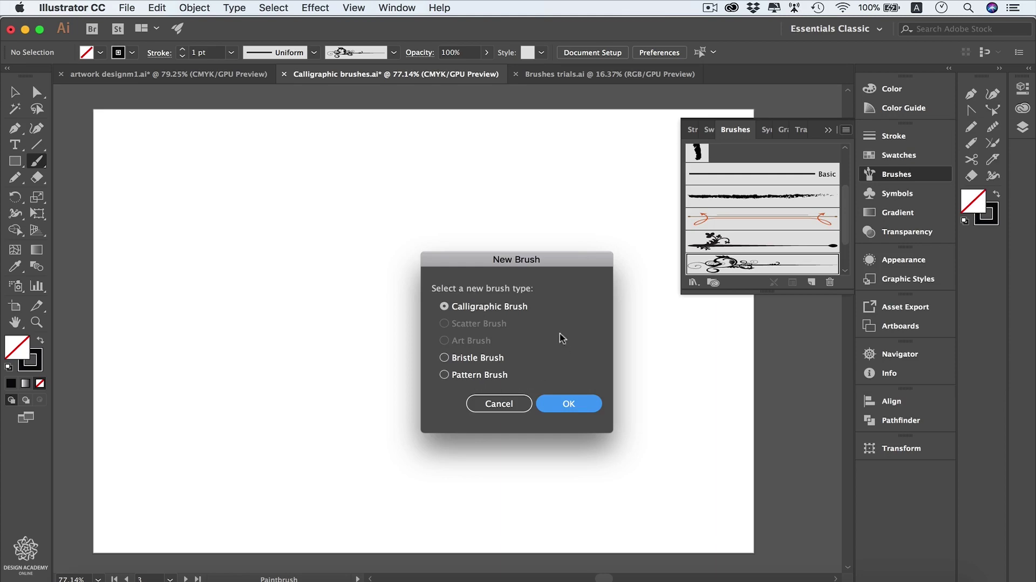
{"action": "left_click", "coordinate": [569, 403]}
{"action": "type", "text": "Calligraphic Brush tablet"}
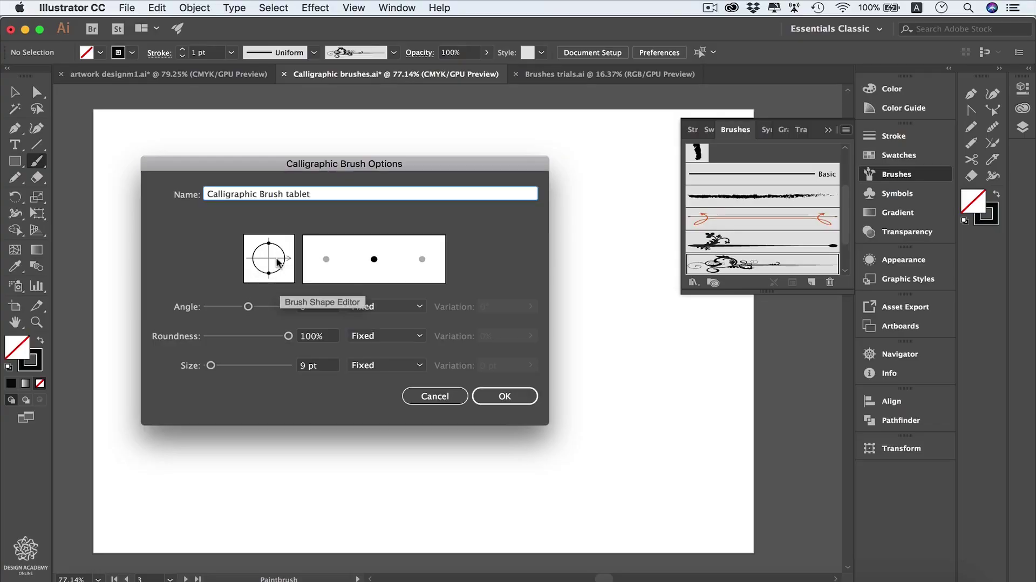
Step: Set the calligraphic brush's angle to 45°, its roundness to 0% and its size to 25 pt
{"action": "mouse_move", "coordinate": [289, 267]}
{"action": "left_mouse_down"}
{"action": "mouse_move", "coordinate": [288, 244]}
{"action": "mouse_move", "coordinate": [296, 250]}
{"action": "mouse_move", "coordinate": [270, 233]}
{"action": "mouse_move", "coordinate": [295, 250]}
{"action": "mouse_move", "coordinate": [290, 240]}
{"action": "left_mouse_up"}
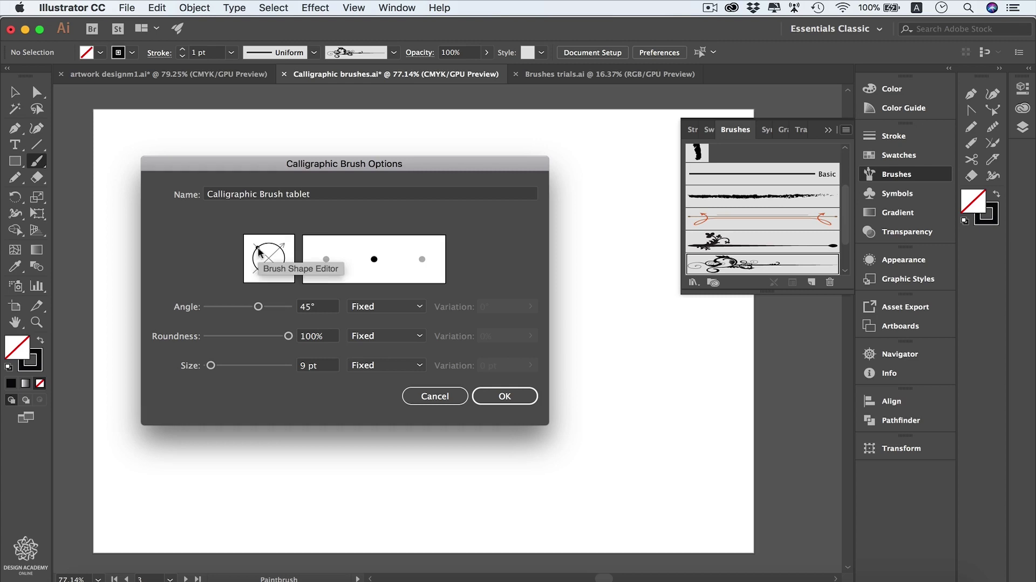
{"action": "left_click_drag", "start_coordinate": [257, 248], "coordinate": [269, 260]}
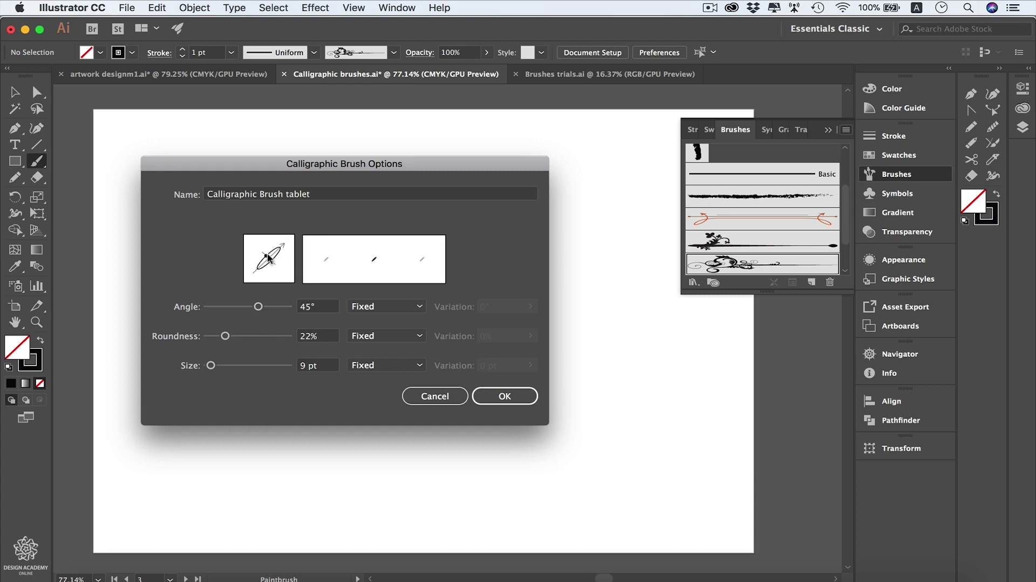
{"action": "left_click_drag", "start_coordinate": [269, 259], "coordinate": [270, 261]}
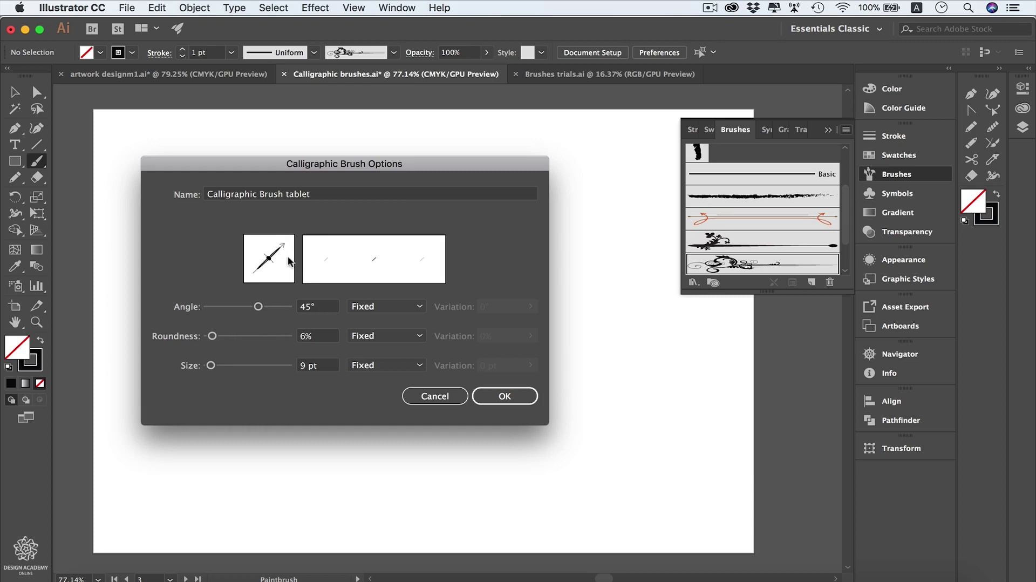
{"action": "double_click", "coordinate": [304, 337]}
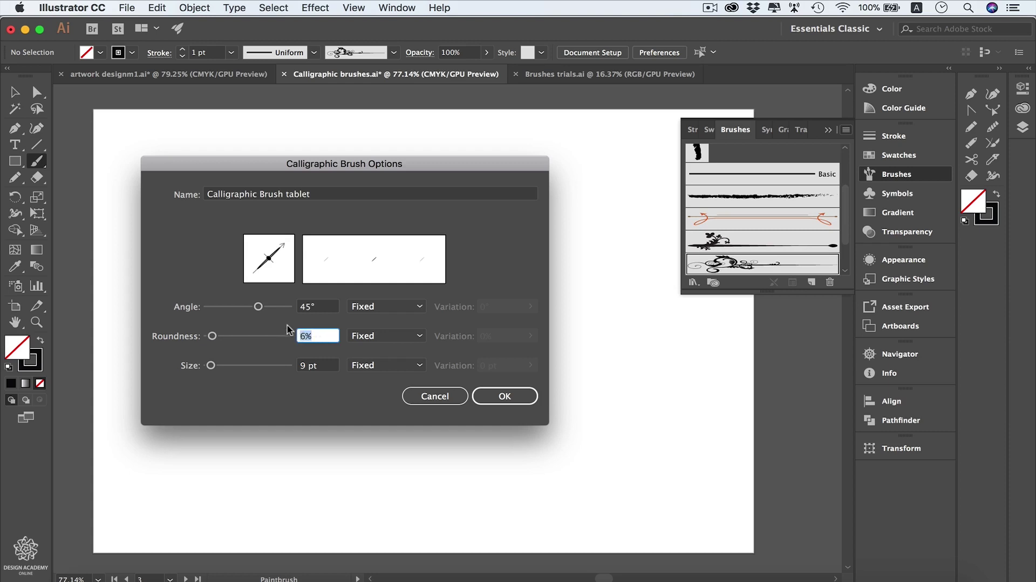
{"action": "type", "text": "0"}
{"action": "left_click_drag", "start_coordinate": [211, 366], "coordinate": [218, 367]}
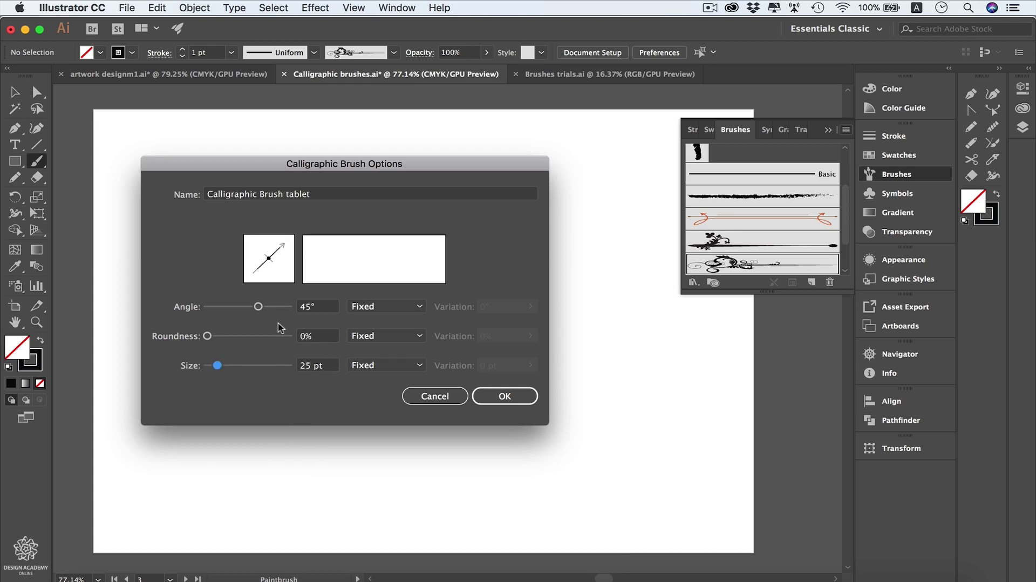
Step: Make the brush angle respond to Pressure and set the roundness to 28%
{"action": "left_click", "coordinate": [409, 308]}
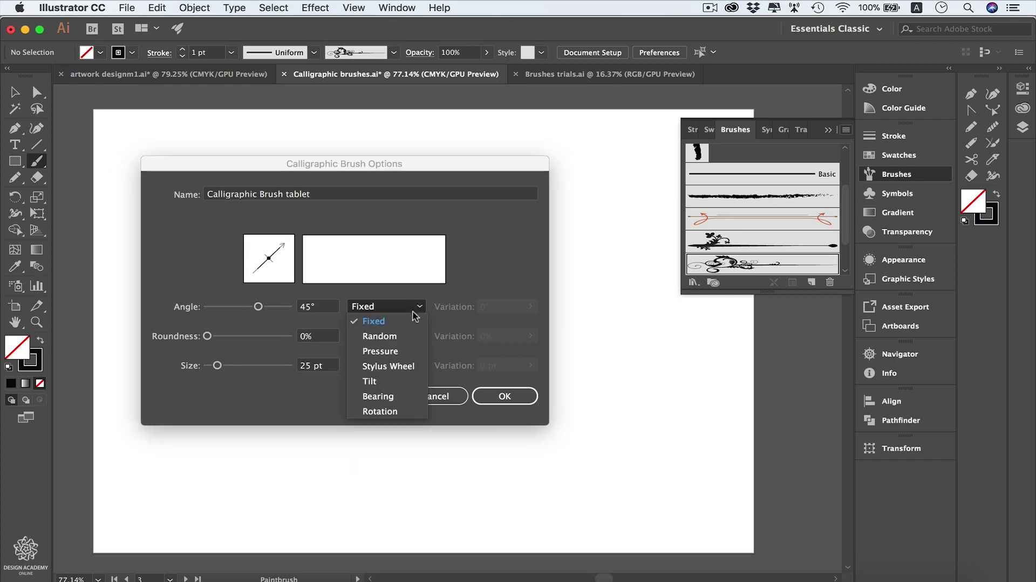
{"action": "left_click", "coordinate": [410, 352]}
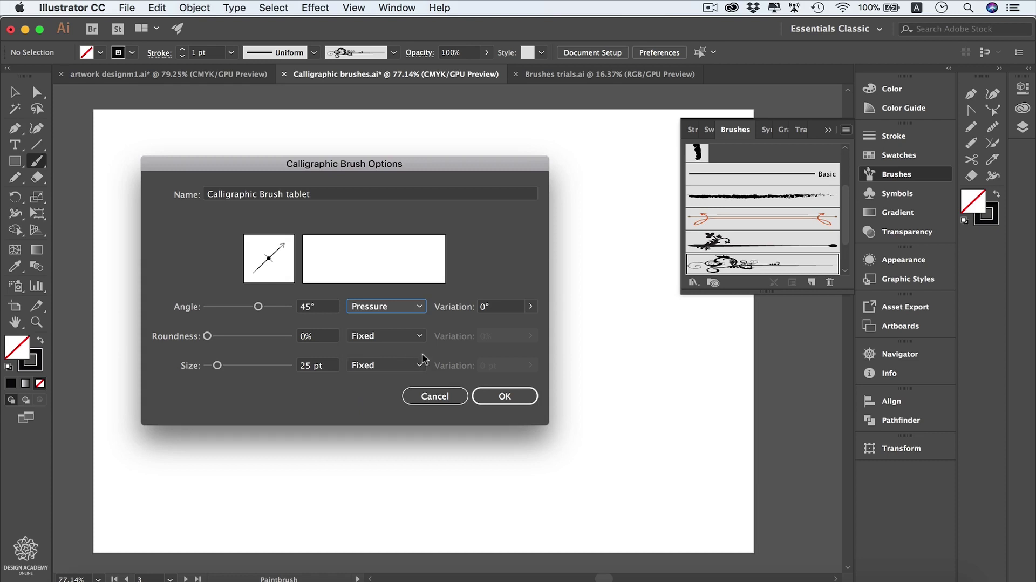
{"action": "left_click_drag", "start_coordinate": [207, 336], "coordinate": [234, 338]}
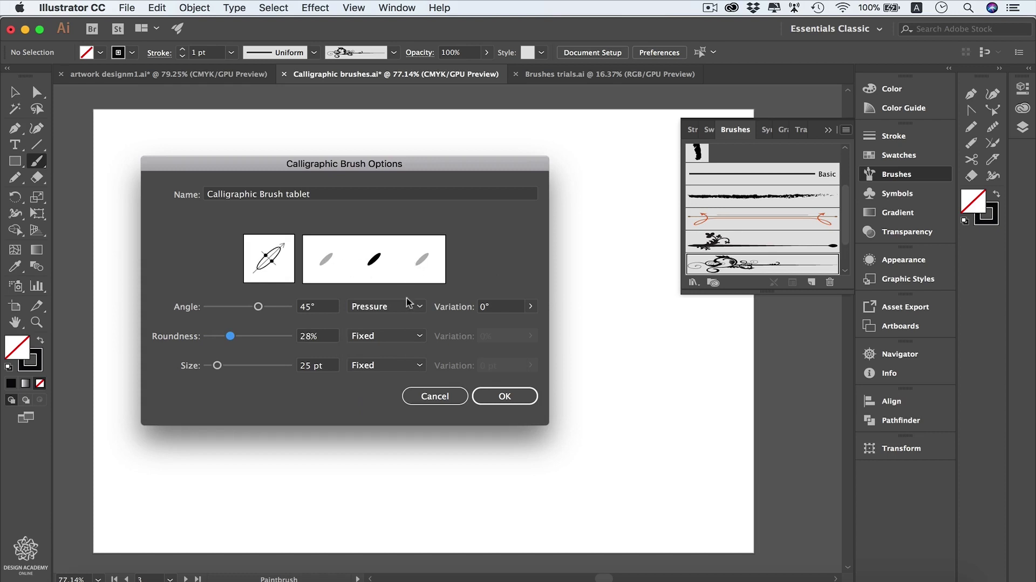
Step: Try different angle variations for the brush in the preview and set the variation to 90°
{"action": "left_click", "coordinate": [531, 306]}
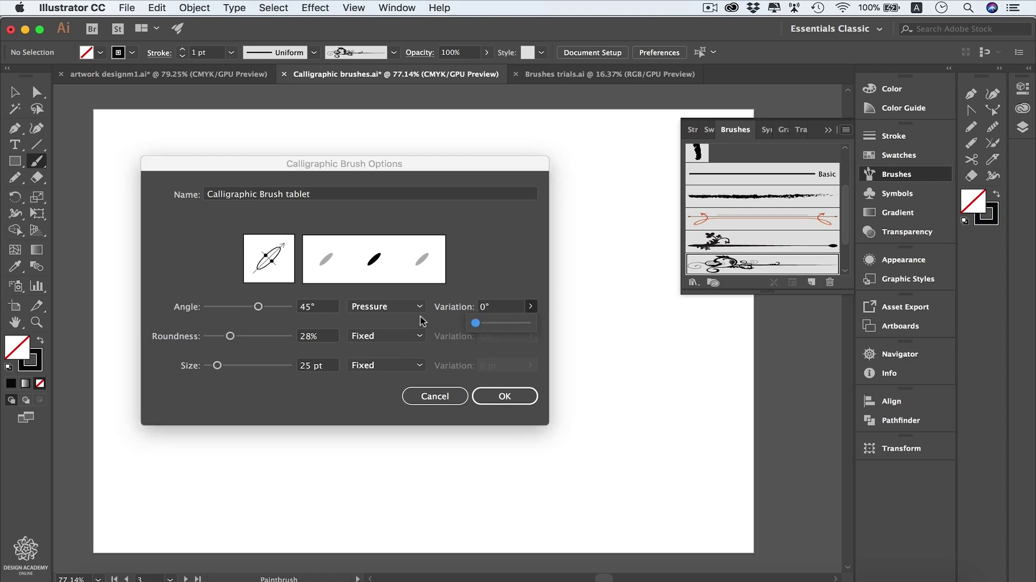
{"action": "left_click_drag", "start_coordinate": [477, 325], "coordinate": [502, 326]}
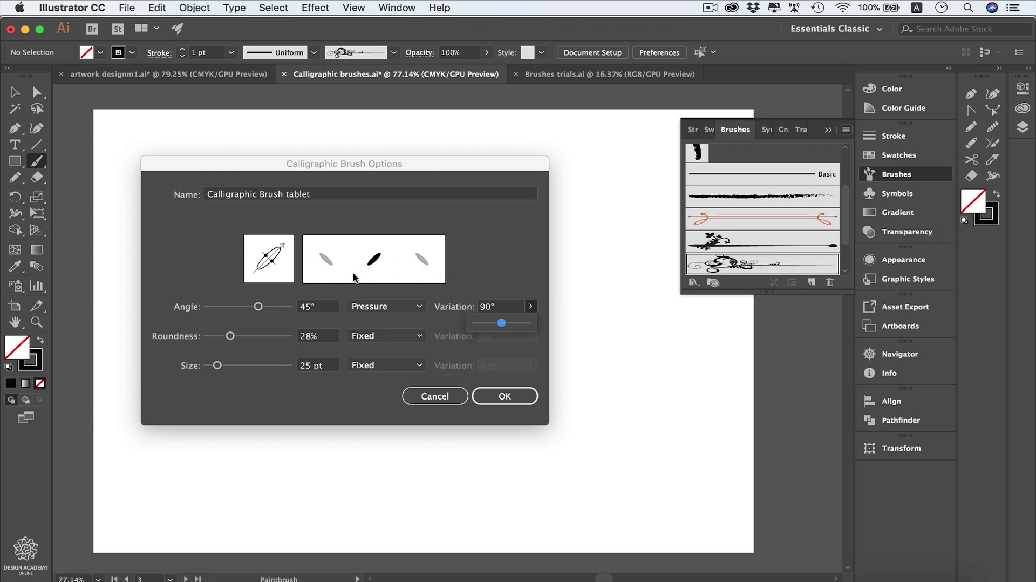
{"action": "left_click_drag", "start_coordinate": [502, 323], "coordinate": [515, 325]}
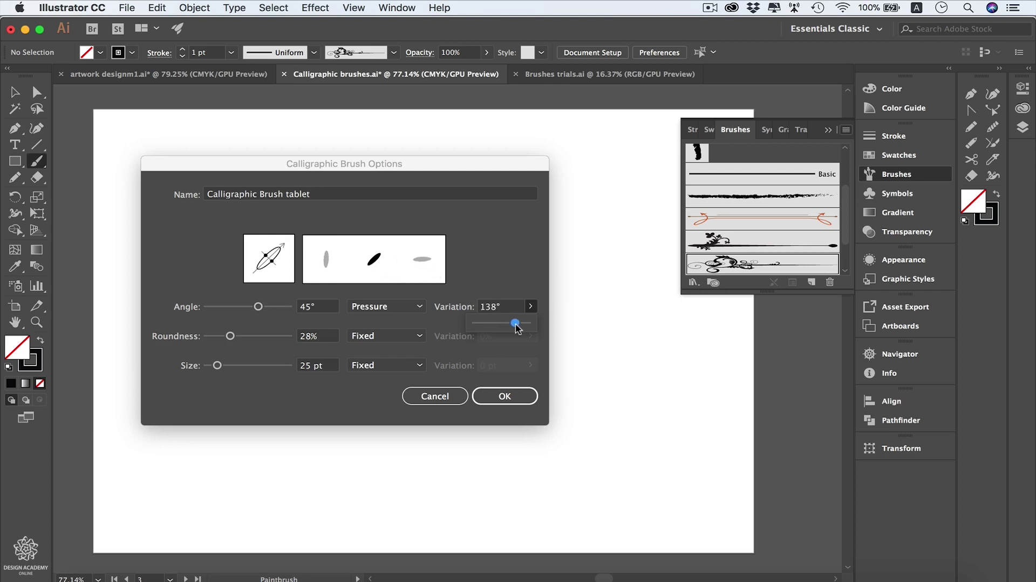
{"action": "mouse_move", "coordinate": [516, 327]}
{"action": "left_mouse_down"}
{"action": "mouse_move", "coordinate": [499, 329]}
{"action": "mouse_move", "coordinate": [513, 329]}
{"action": "left_mouse_up"}
{"action": "left_click_drag", "start_coordinate": [512, 324], "coordinate": [502, 325]}
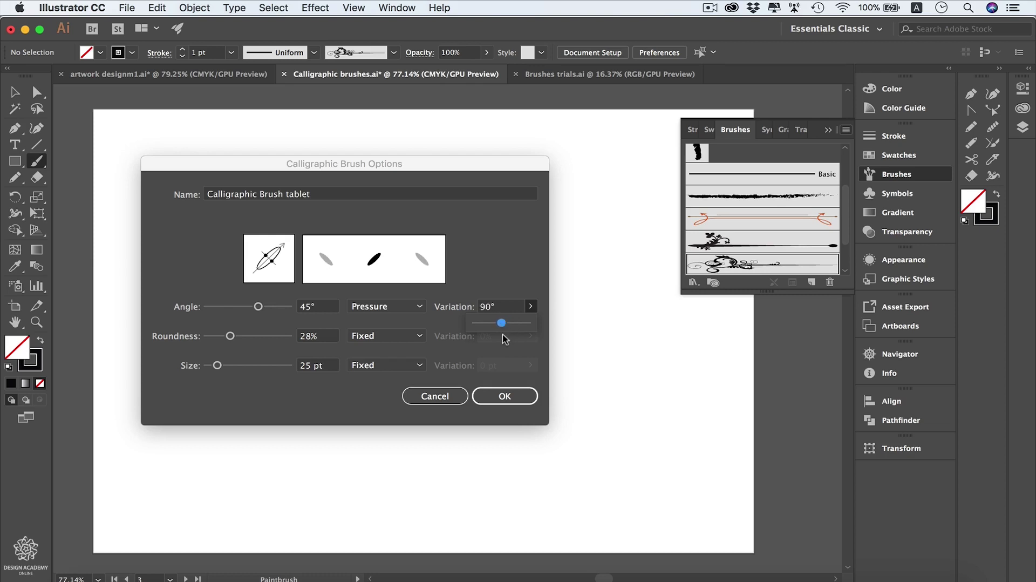
{"action": "left_click", "coordinate": [454, 317]}
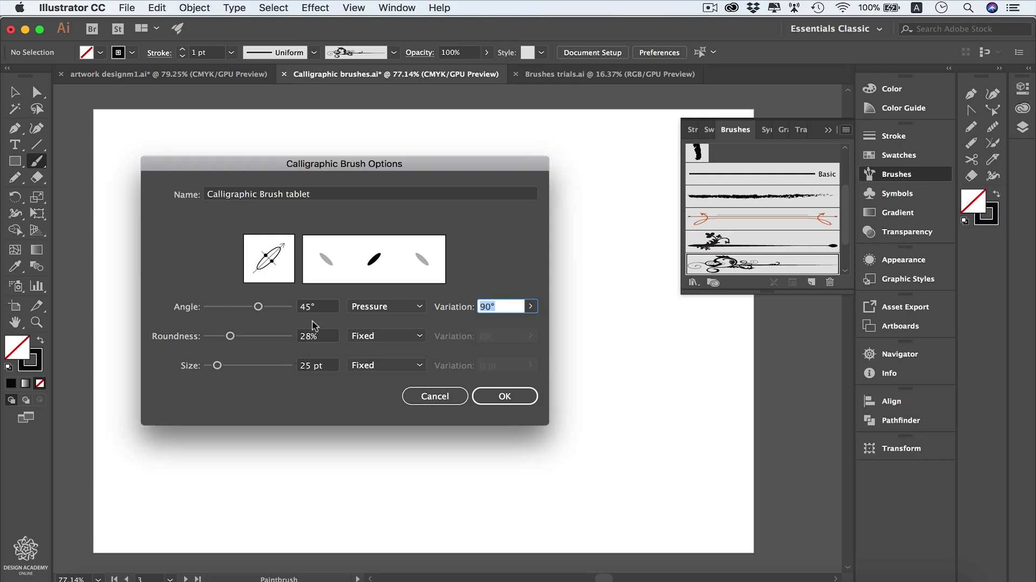
Step: Make the brush size respond to Pressure, raise its size variation, and save the new brush
{"action": "left_click", "coordinate": [418, 370]}
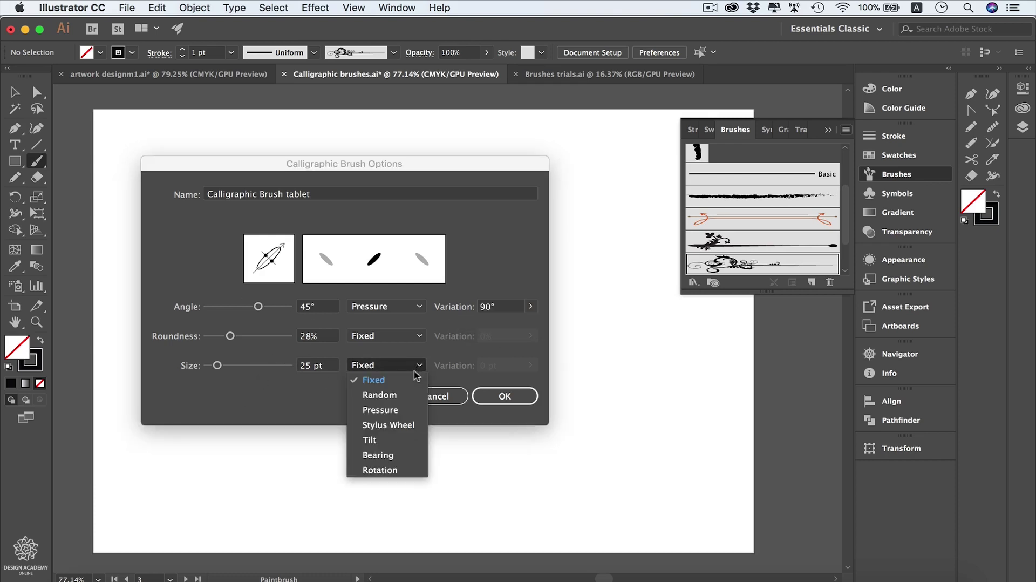
{"action": "left_click", "coordinate": [411, 411]}
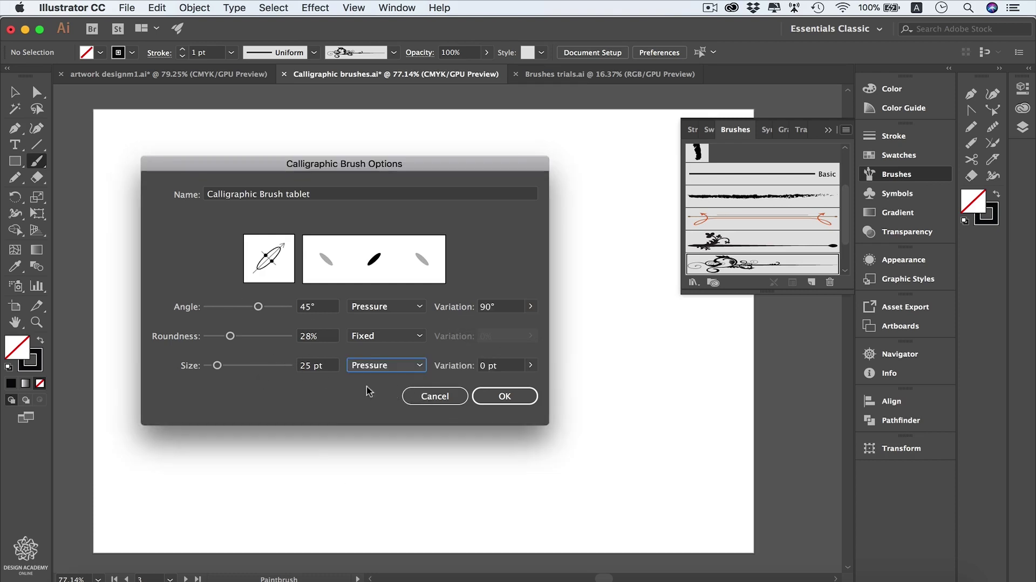
{"action": "left_click", "coordinate": [531, 365]}
{"action": "left_click_drag", "start_coordinate": [474, 381], "coordinate": [492, 387]}
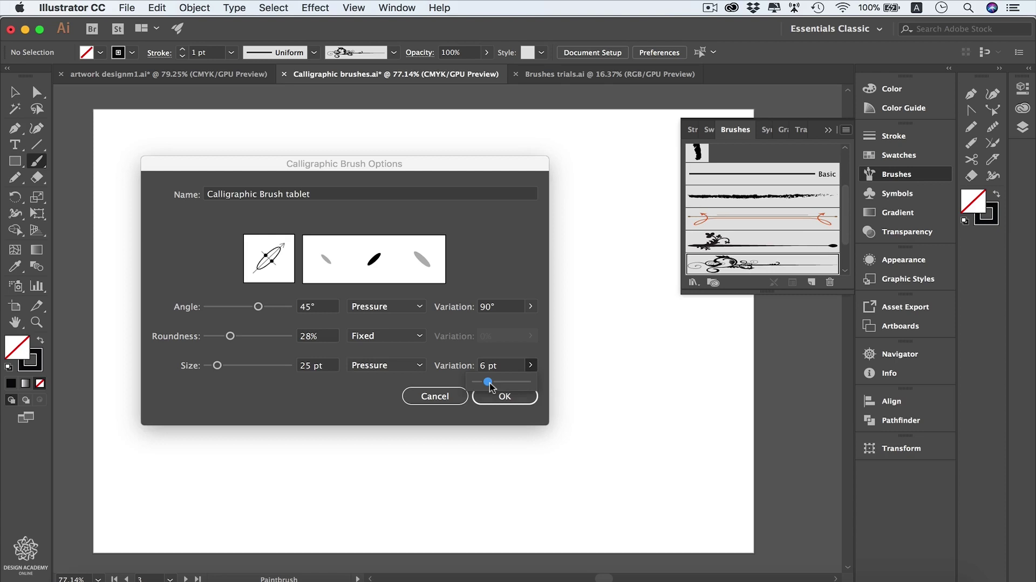
{"action": "left_click_drag", "start_coordinate": [491, 386], "coordinate": [517, 382]}
{"action": "left_click", "coordinate": [504, 396]}
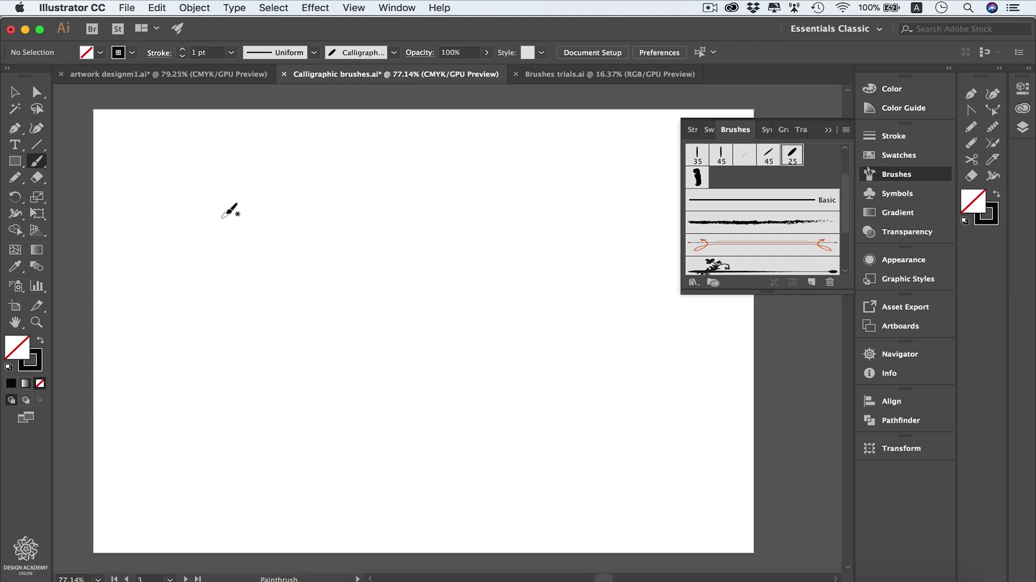
Step: Enlarge the brush and paint a numeral 1 on the empty artboard with a thin slanted stroke and a thick vertical stroke
{"action": "key", "text": "bracketright"}
{"action": "key", "text": "bracketright"}
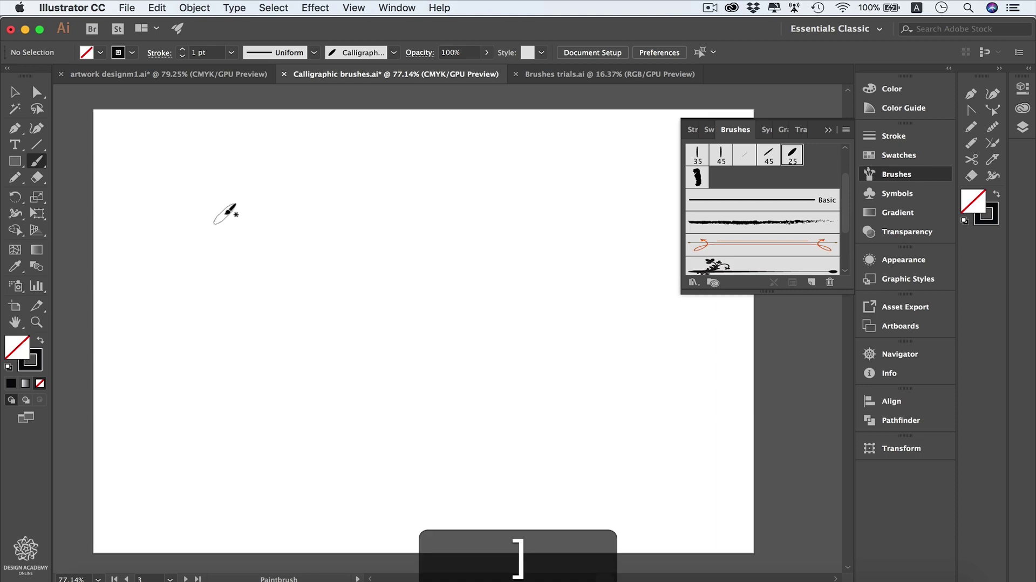
{"action": "key", "text": "bracketleft"}
{"action": "key", "text": "bracketright"}
{"action": "left_click_drag", "start_coordinate": [155, 246], "coordinate": [238, 192]}
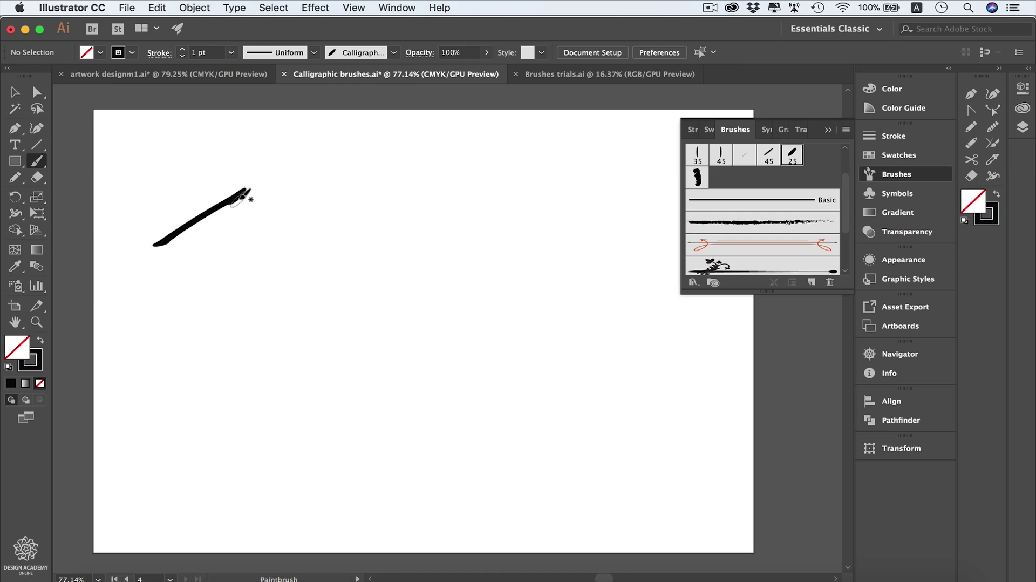
{"action": "left_click_drag", "start_coordinate": [240, 194], "coordinate": [232, 315]}
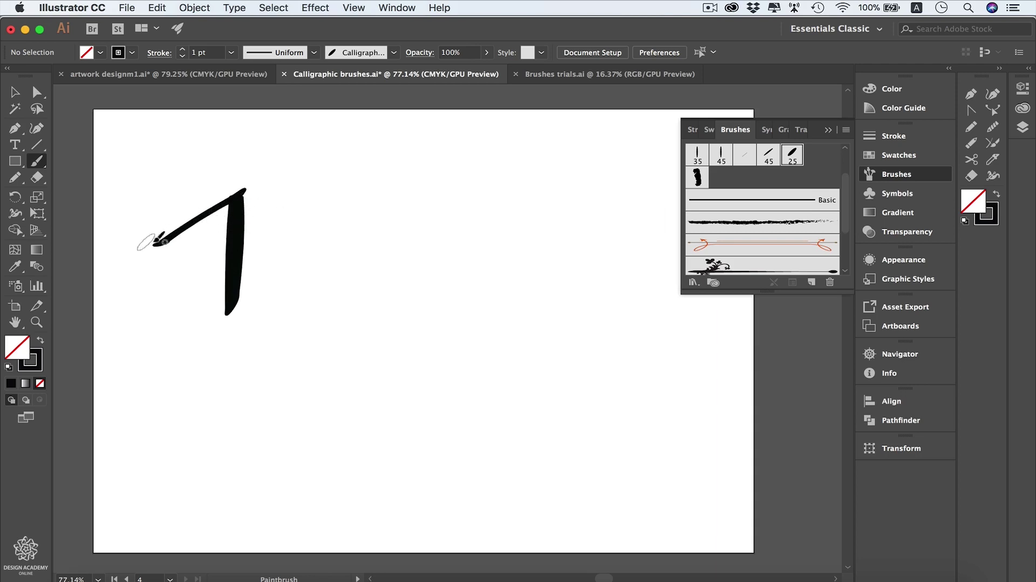
Step: Paint a tall letter A beside the numeral with a thin upstroke, a thick curved downstroke and a short crossbar
{"action": "key", "text": "super+z"}
{"action": "mouse_move", "coordinate": [301, 296]}
{"action": "left_mouse_down"}
{"action": "mouse_move", "coordinate": [350, 197]}
{"action": "mouse_move", "coordinate": [380, 318]}
{"action": "left_mouse_up"}
{"action": "left_click_drag", "start_coordinate": [307, 294], "coordinate": [336, 280]}
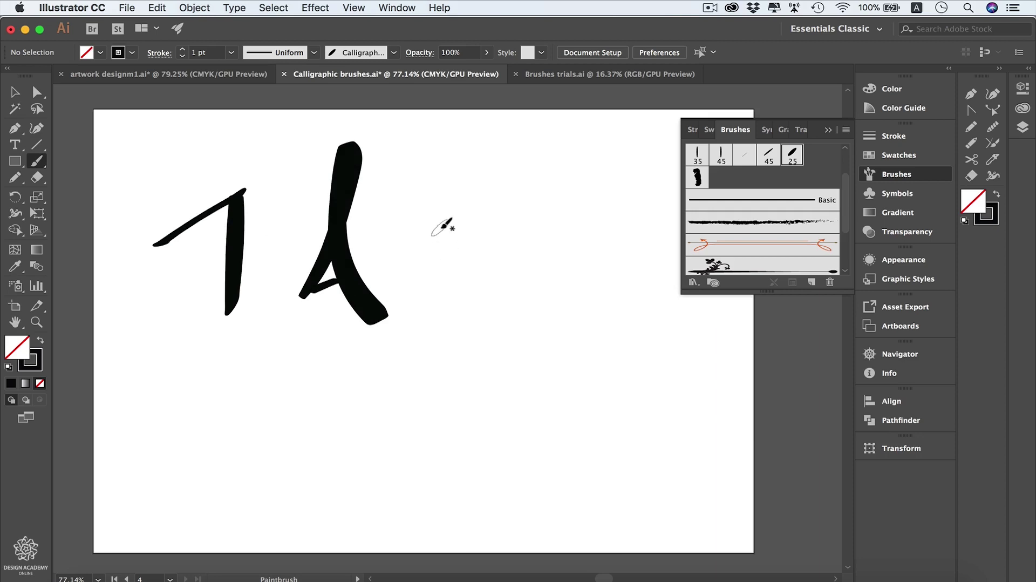
Step: Reduce the brush size and paint a smaller, thinner letter A beside the first one
{"action": "key", "text": "bracketleft"}
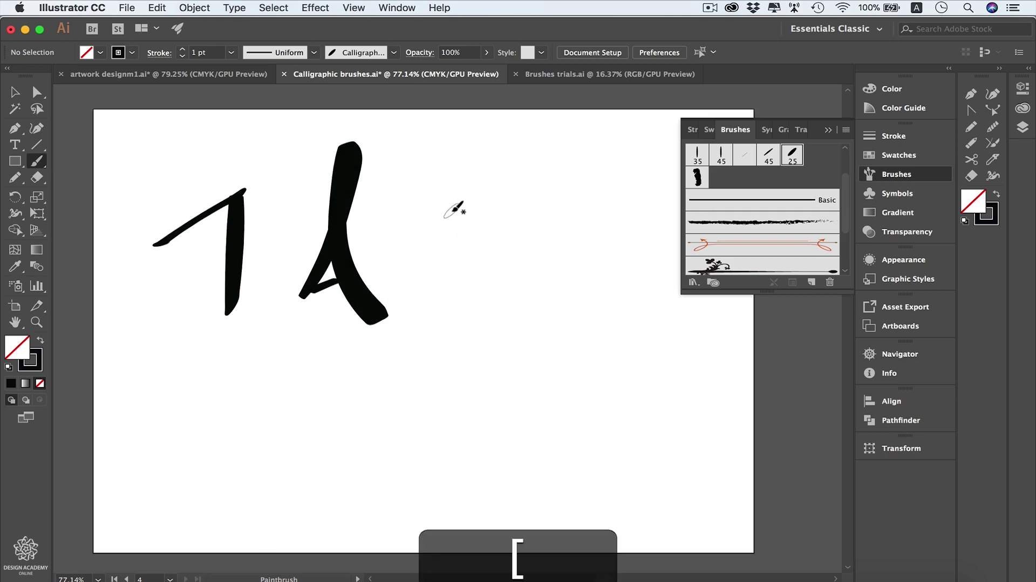
{"action": "left_click_drag", "start_coordinate": [443, 271], "coordinate": [423, 290]}
{"action": "key", "text": "super+z"}
{"action": "left_click_drag", "start_coordinate": [451, 257], "coordinate": [425, 289]}
{"action": "left_click_drag", "start_coordinate": [476, 138], "coordinate": [463, 286]}
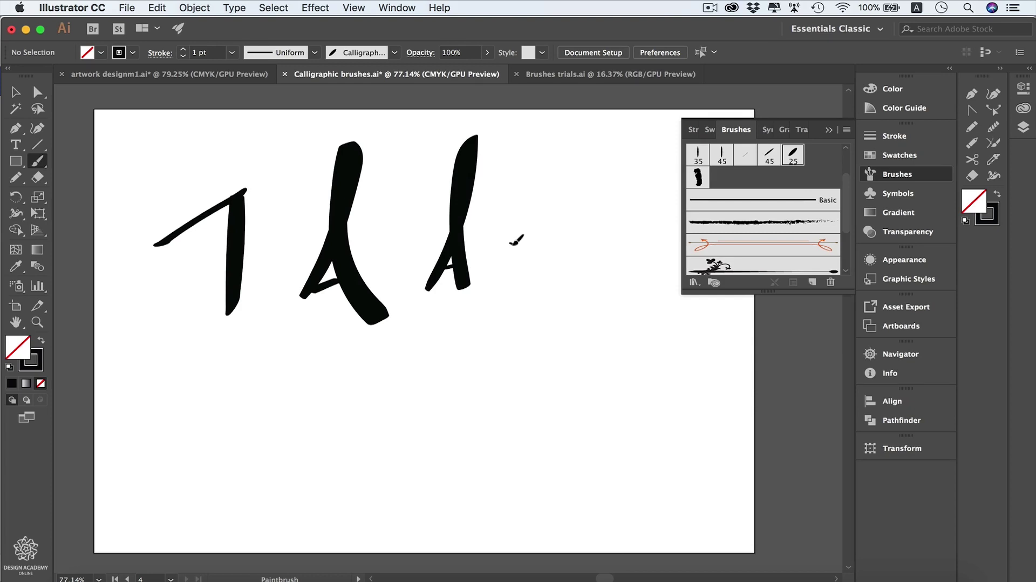
Step: Paint a rising diagonal stroke that swells from thin to thick, and a freehand ring below it with varying thickness
{"action": "left_click_drag", "start_coordinate": [523, 237], "coordinate": [542, 232]}
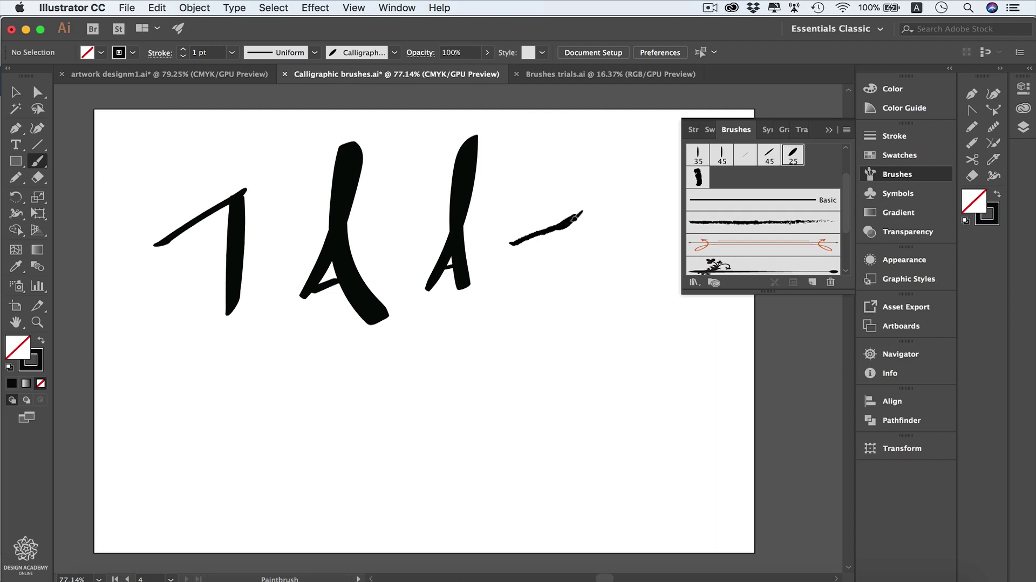
{"action": "left_click_drag", "start_coordinate": [580, 216], "coordinate": [642, 192]}
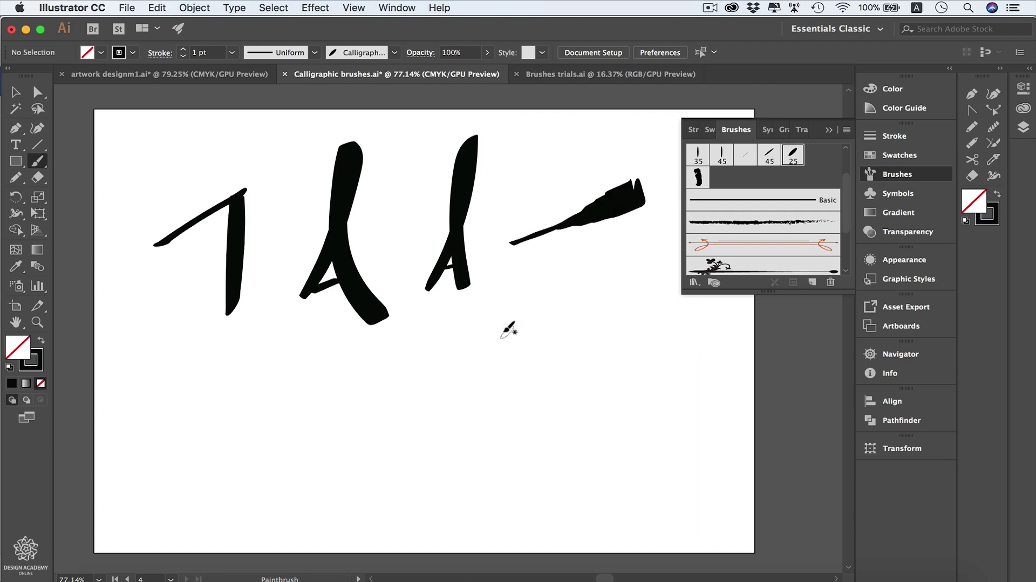
{"action": "mouse_move", "coordinate": [505, 327]}
{"action": "left_mouse_down"}
{"action": "mouse_move", "coordinate": [475, 339]}
{"action": "mouse_move", "coordinate": [464, 372]}
{"action": "mouse_move", "coordinate": [490, 406]}
{"action": "mouse_move", "coordinate": [545, 403]}
{"action": "mouse_move", "coordinate": [571, 350]}
{"action": "mouse_move", "coordinate": [547, 327]}
{"action": "mouse_move", "coordinate": [506, 320]}
{"action": "left_mouse_up"}
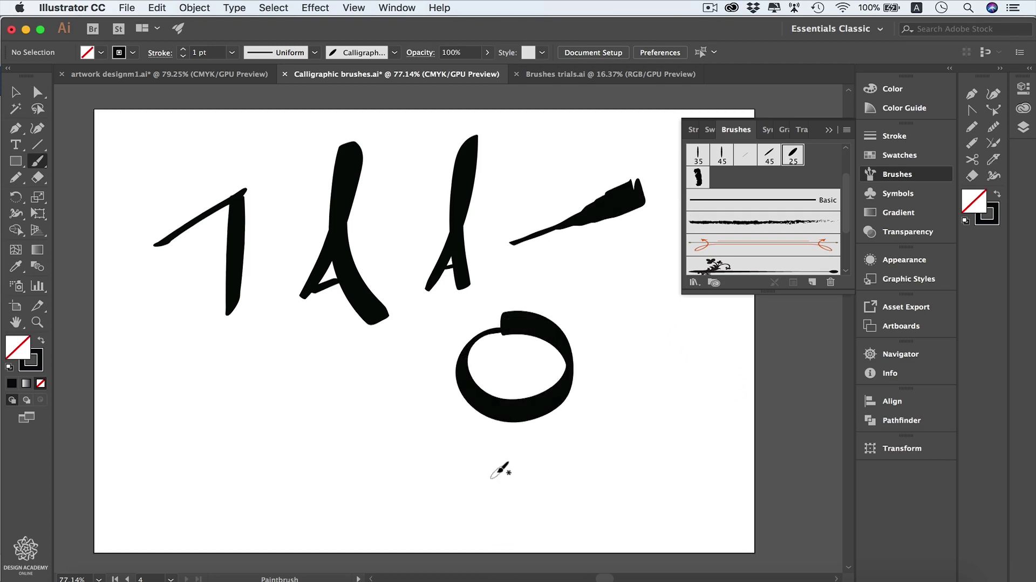
Step: Draw a circle about 58.5 mm in diameter beside the painted ring and apply the 25 pt calligraphic brush to it
{"action": "key", "text": "l"}
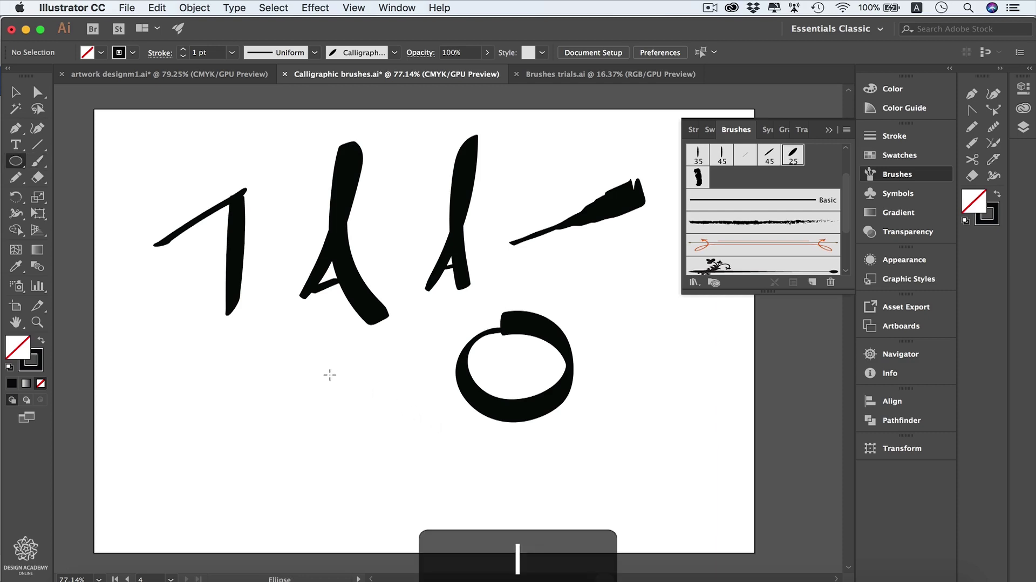
{"action": "left_click_drag", "start_coordinate": [323, 372], "coordinate": [428, 426]}
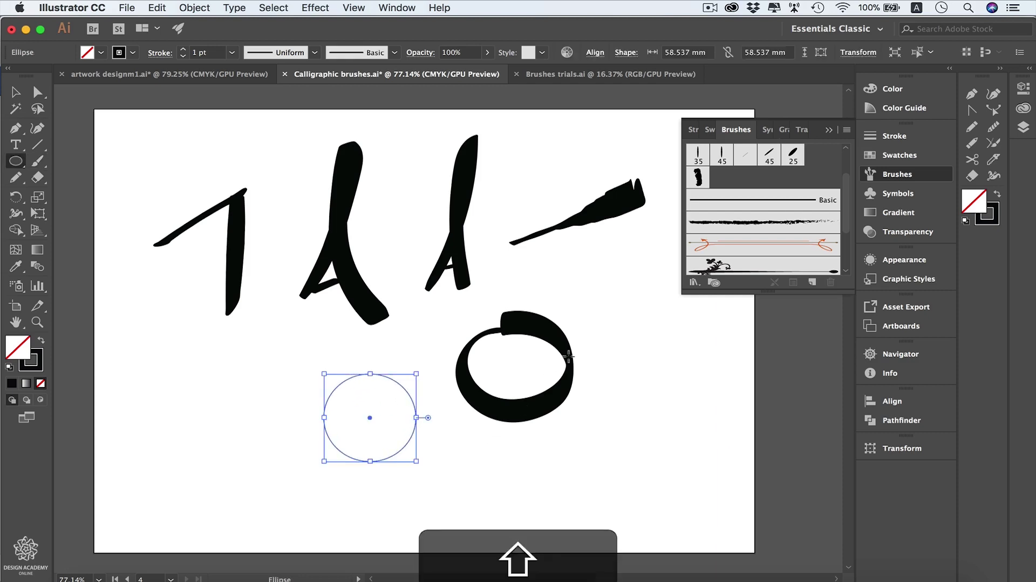
{"action": "left_click", "coordinate": [798, 156]}
{"action": "key", "text": "super+shift+a"}
{"action": "key", "text": "b"}
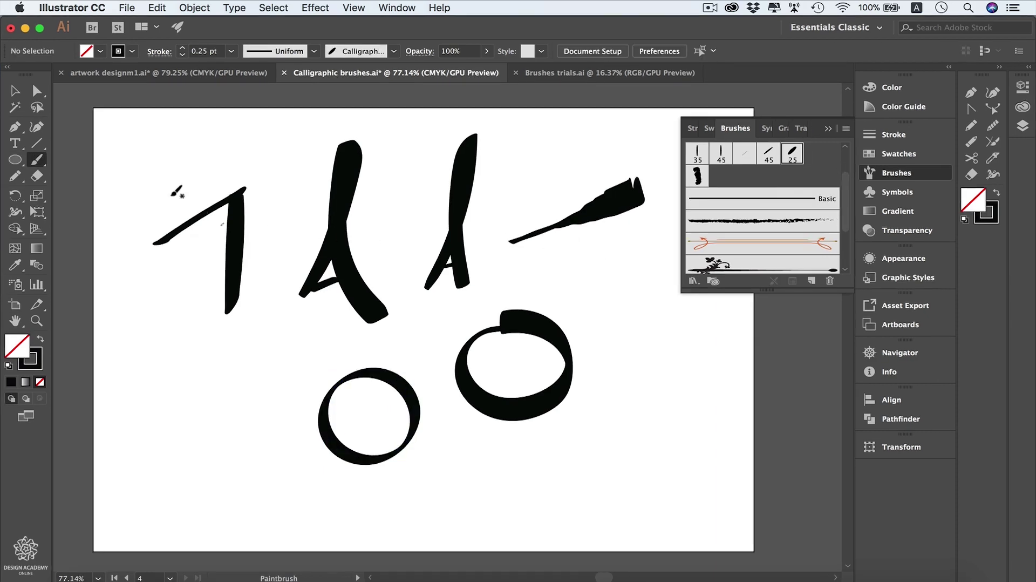
Step: Select all the painted letters, strokes and circles on the artboard and delete them
{"action": "key", "text": "v"}
{"action": "mouse_move", "coordinate": [143, 139]}
{"action": "left_mouse_down"}
{"action": "mouse_move", "coordinate": [250, 240]}
{"action": "mouse_move", "coordinate": [653, 446]}
{"action": "mouse_move", "coordinate": [662, 469]}
{"action": "left_mouse_up"}
{"action": "key", "text": "BackSpace"}
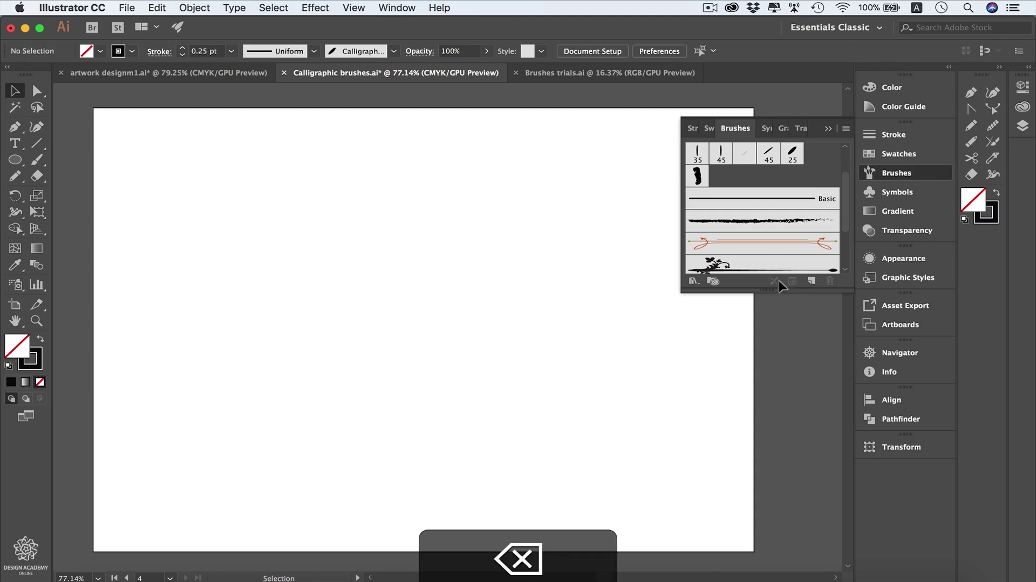
Step: Load the Artistic_Calligraphic brush library, add the 50 pt. Flat brush from it and choose the 20 pt. Round brush
{"action": "left_click", "coordinate": [695, 281]}
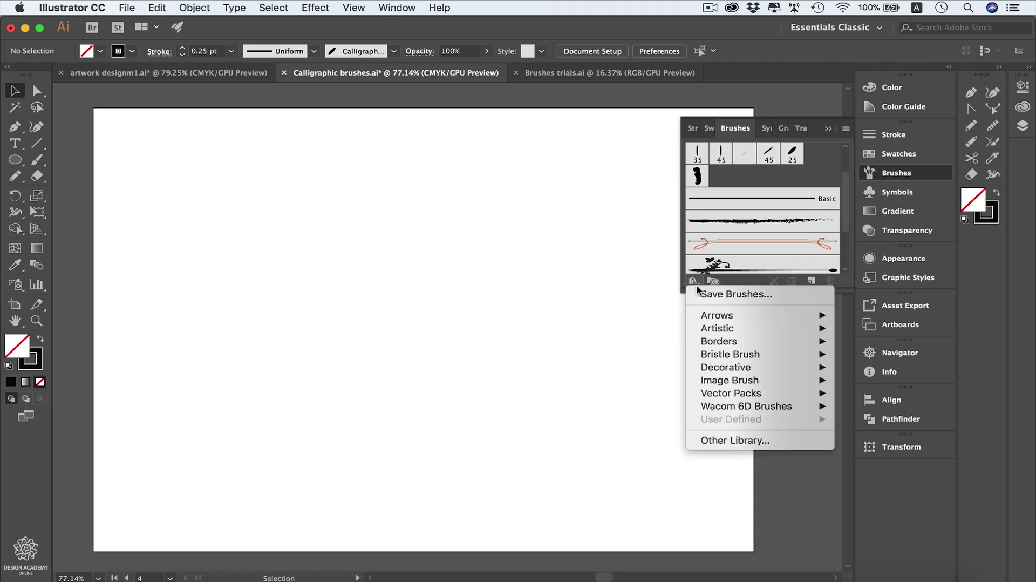
{"action": "mouse_move", "coordinate": [754, 331]}
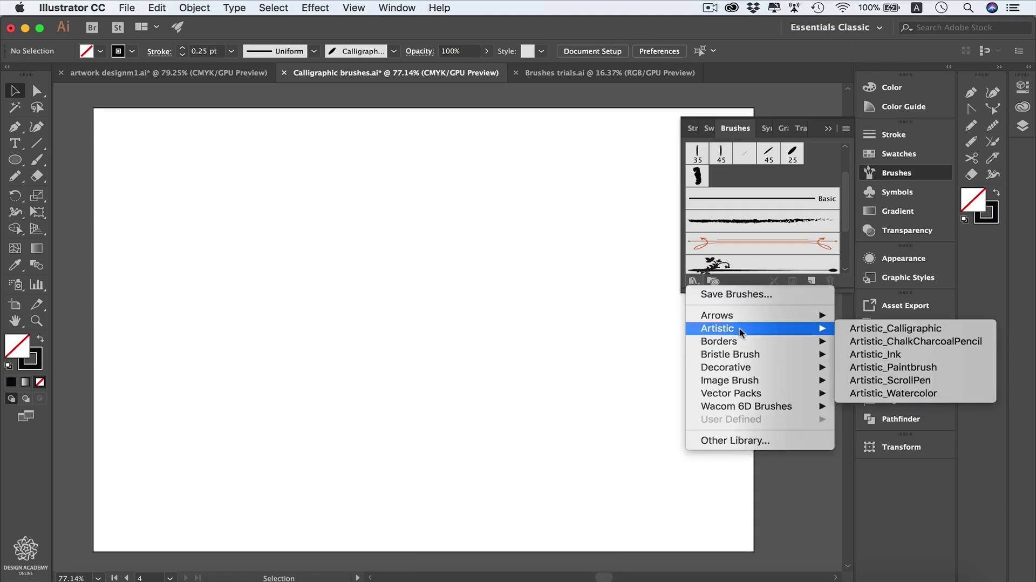
{"action": "left_click", "coordinate": [851, 333]}
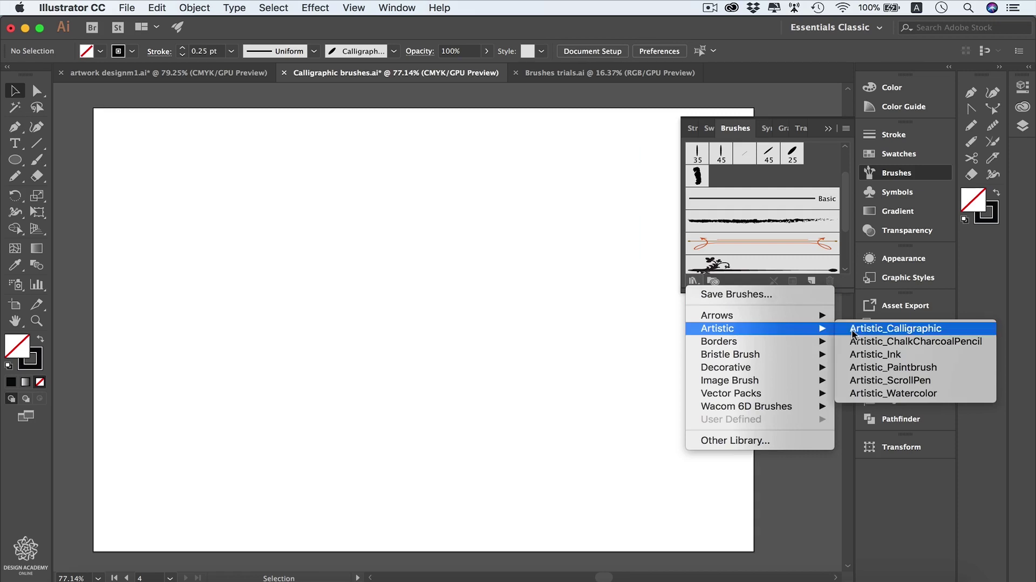
{"action": "left_click", "coordinate": [689, 338]}
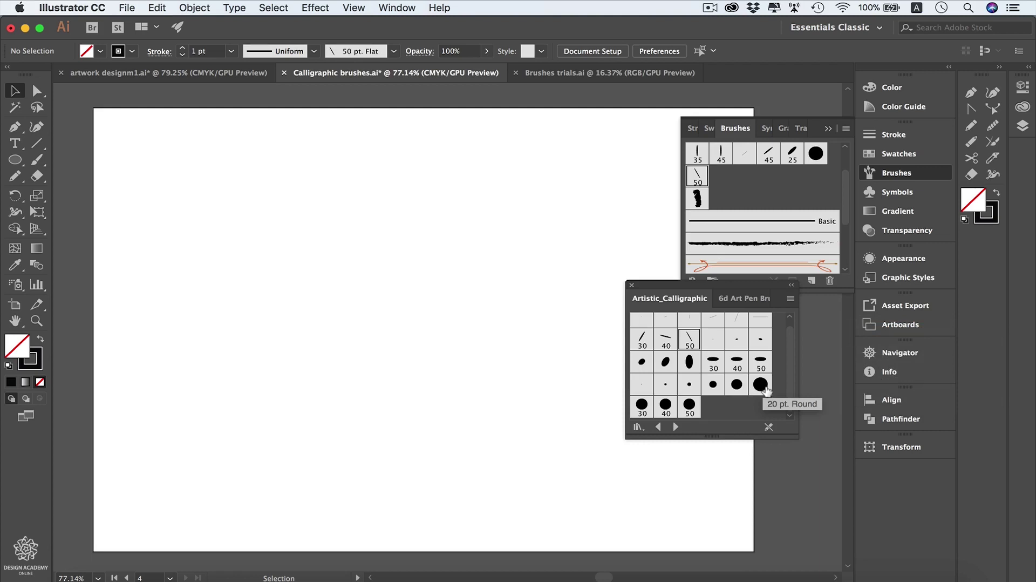
{"action": "left_click", "coordinate": [760, 386]}
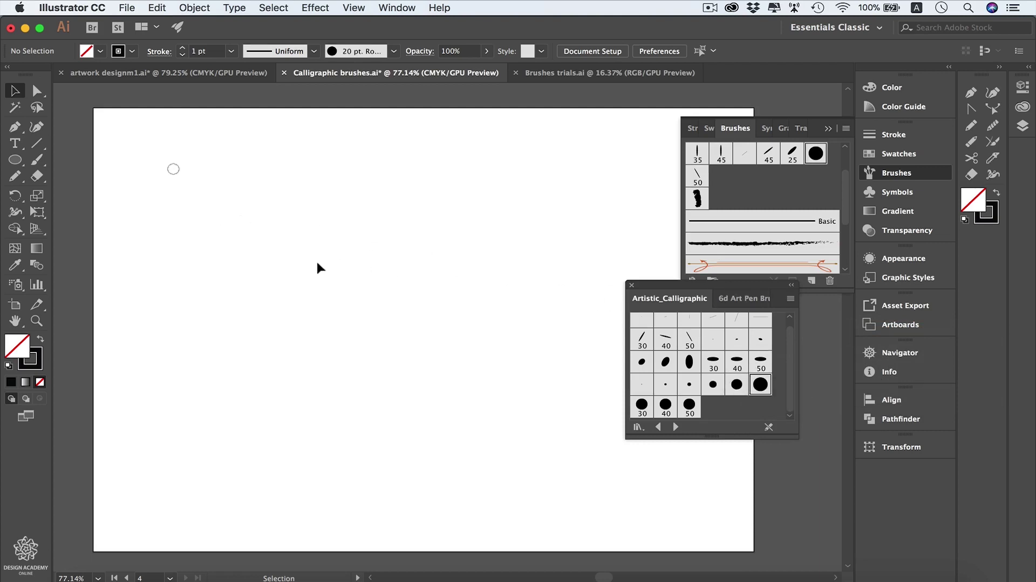
Step: Paint a letter A with a crossbar and a narrower one without it, using the 20 pt. Round brush
{"action": "key", "text": "b"}
{"action": "mouse_move", "coordinate": [222, 251]}
{"action": "left_mouse_down"}
{"action": "mouse_move", "coordinate": [250, 208]}
{"action": "mouse_move", "coordinate": [284, 262]}
{"action": "mouse_move", "coordinate": [267, 234]}
{"action": "left_mouse_up"}
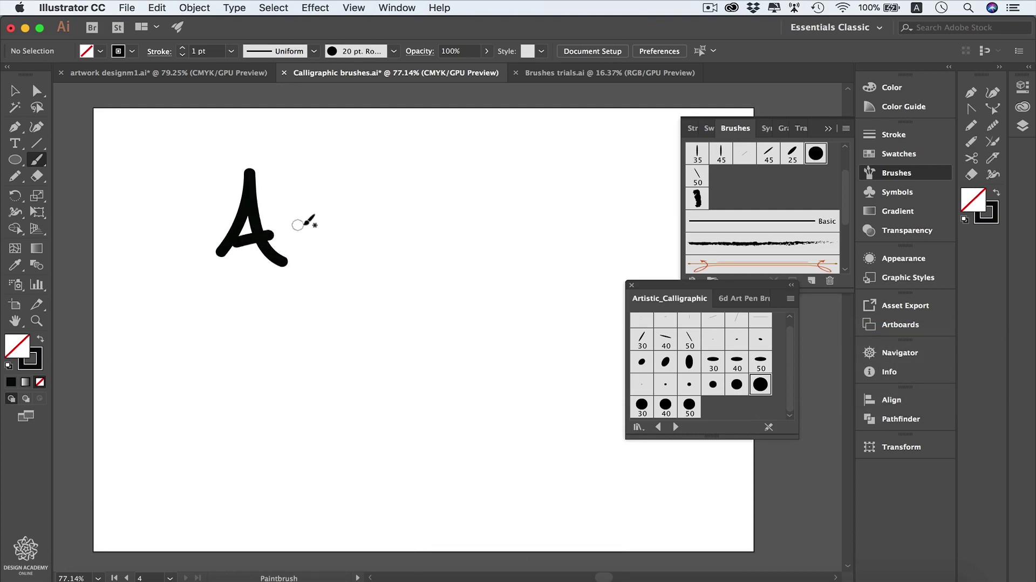
{"action": "left_click_drag", "start_coordinate": [305, 265], "coordinate": [328, 272]}
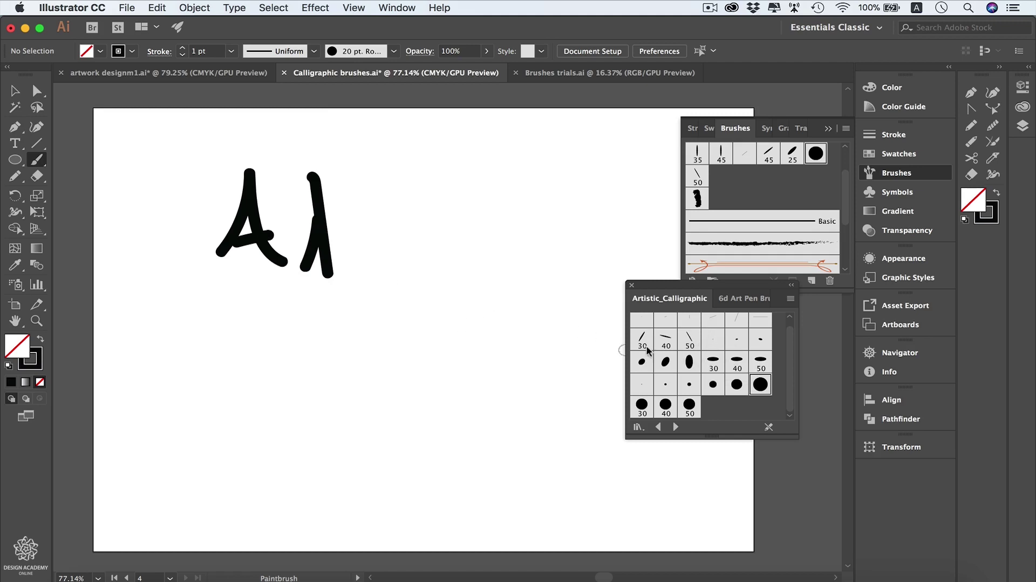
Step: Choose the 3 pt. Flat brush and paint a thin letter A and an open S-like curve beside it
{"action": "left_click", "coordinate": [665, 320]}
{"action": "key", "text": "super+z"}
{"action": "mouse_move", "coordinate": [392, 267]}
{"action": "left_mouse_down"}
{"action": "mouse_move", "coordinate": [420, 188]}
{"action": "mouse_move", "coordinate": [417, 268]}
{"action": "left_mouse_up"}
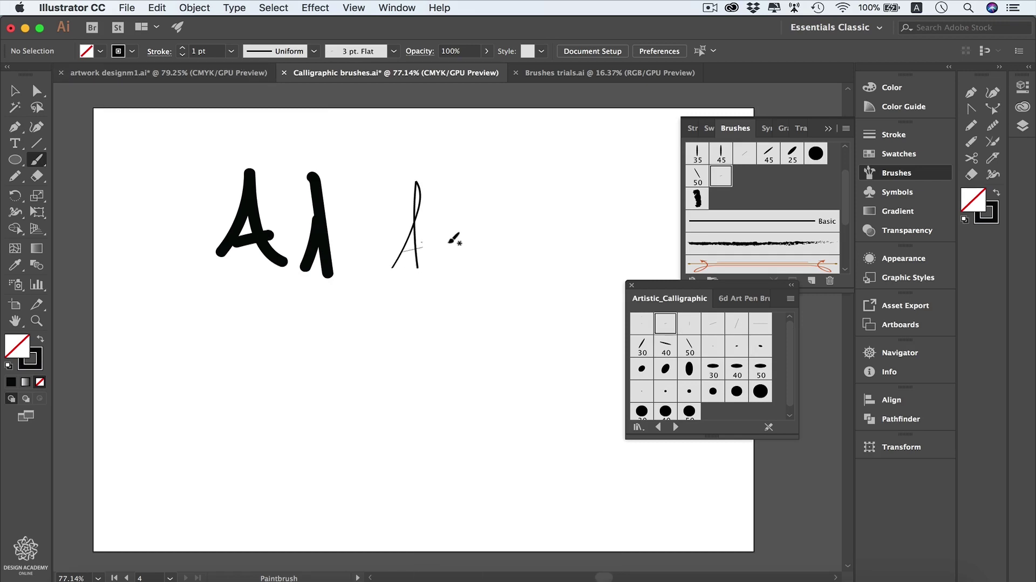
{"action": "key", "text": "super+z"}
{"action": "mouse_move", "coordinate": [512, 189]}
{"action": "left_mouse_down"}
{"action": "mouse_move", "coordinate": [515, 240]}
{"action": "mouse_move", "coordinate": [475, 233]}
{"action": "left_mouse_up"}
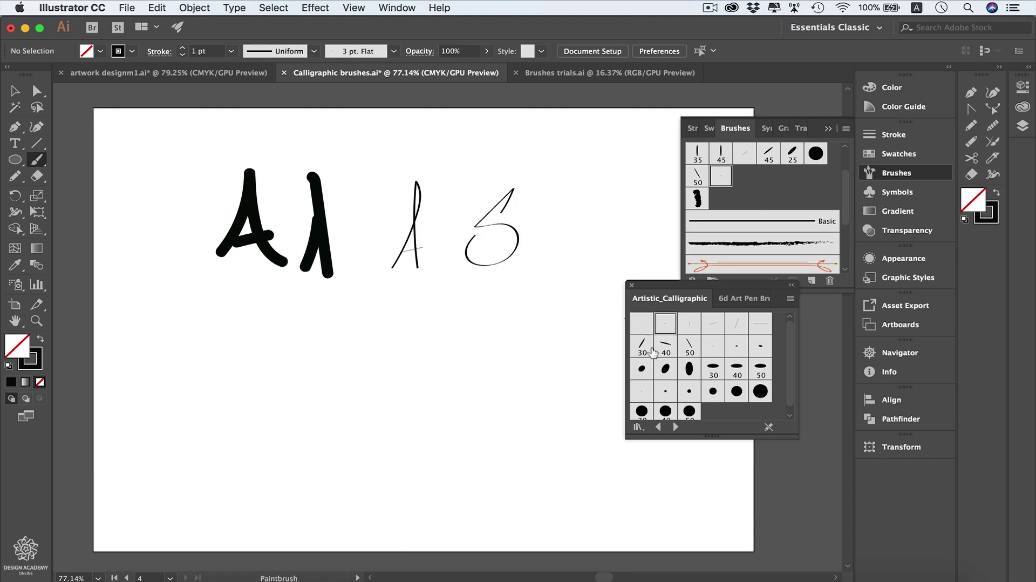
Step: Choose the 30 pt. Flat brush and set the Paintbrush tool's fidelity one notch closer to Smooth
{"action": "left_click", "coordinate": [641, 345]}
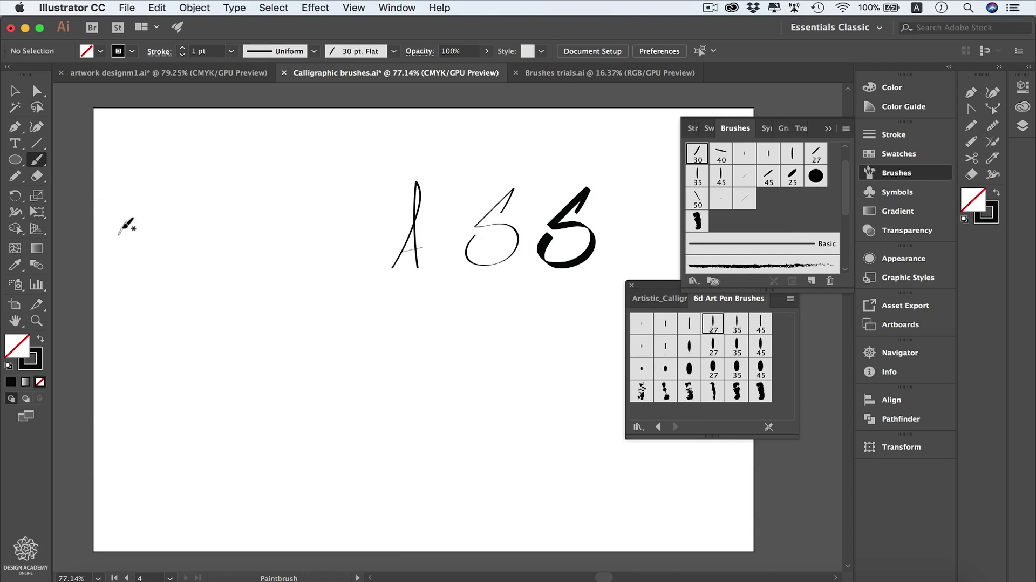
{"action": "double_click", "coordinate": [38, 161]}
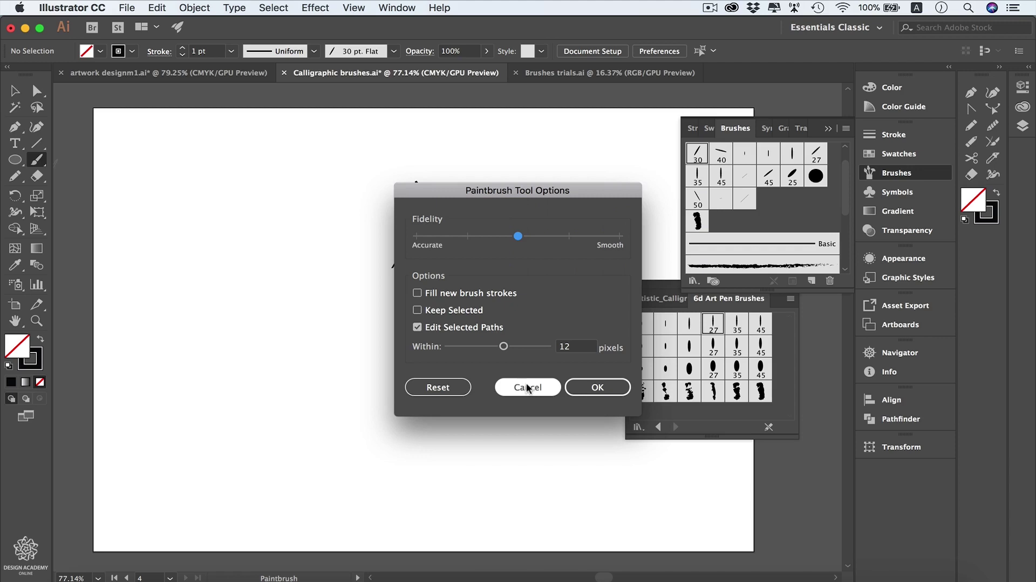
{"action": "left_click_drag", "start_coordinate": [539, 240], "coordinate": [567, 237]}
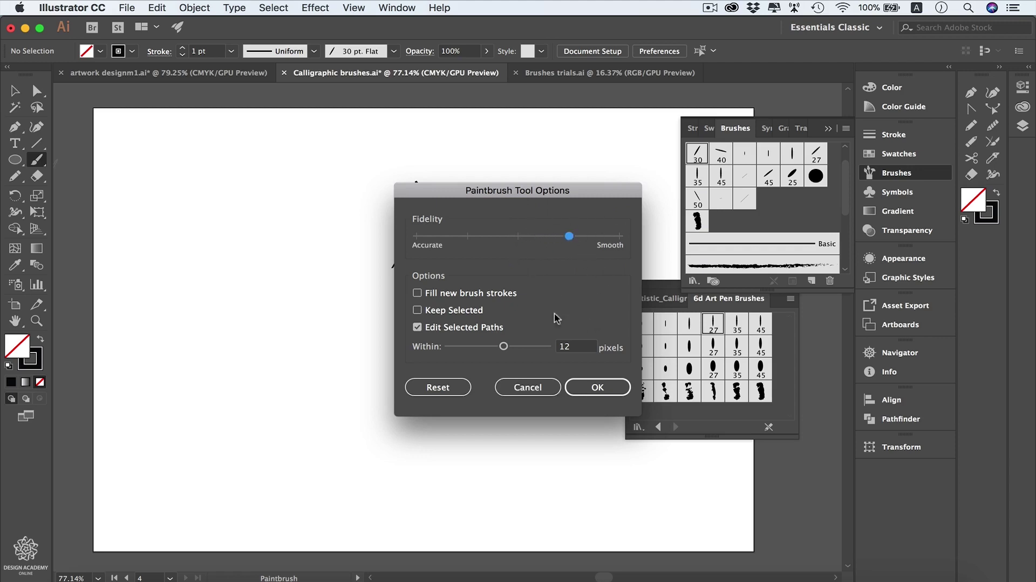
{"action": "left_click", "coordinate": [596, 387]}
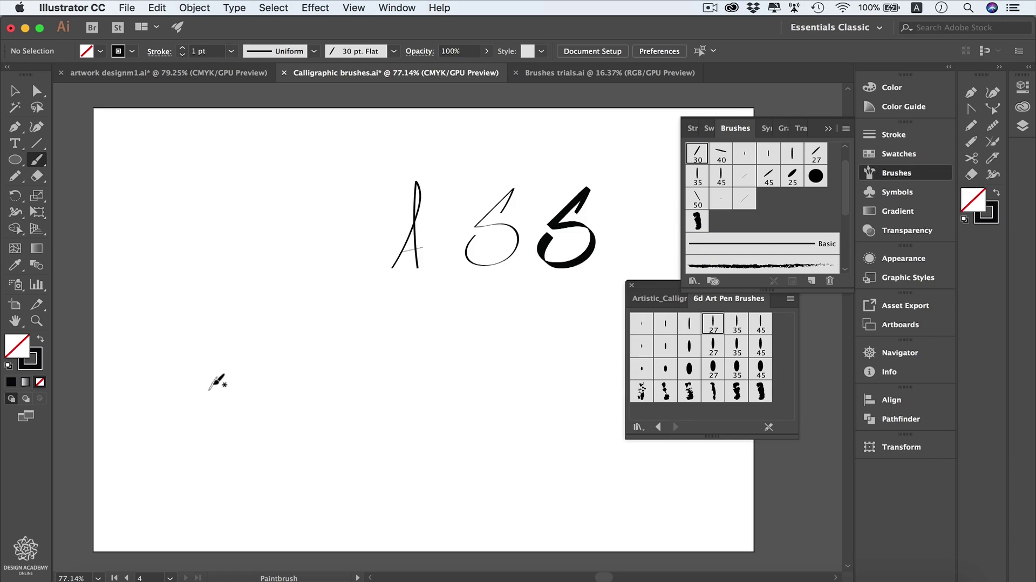
Step: Paint a heavy letter A on the lower part of the artboard and redraw a thinner A beside it with a 0.5 pt stroke
{"action": "mouse_move", "coordinate": [198, 400]}
{"action": "left_mouse_down"}
{"action": "mouse_move", "coordinate": [226, 364]}
{"action": "mouse_move", "coordinate": [233, 379]}
{"action": "mouse_move", "coordinate": [202, 399]}
{"action": "mouse_move", "coordinate": [238, 381]}
{"action": "left_mouse_up"}
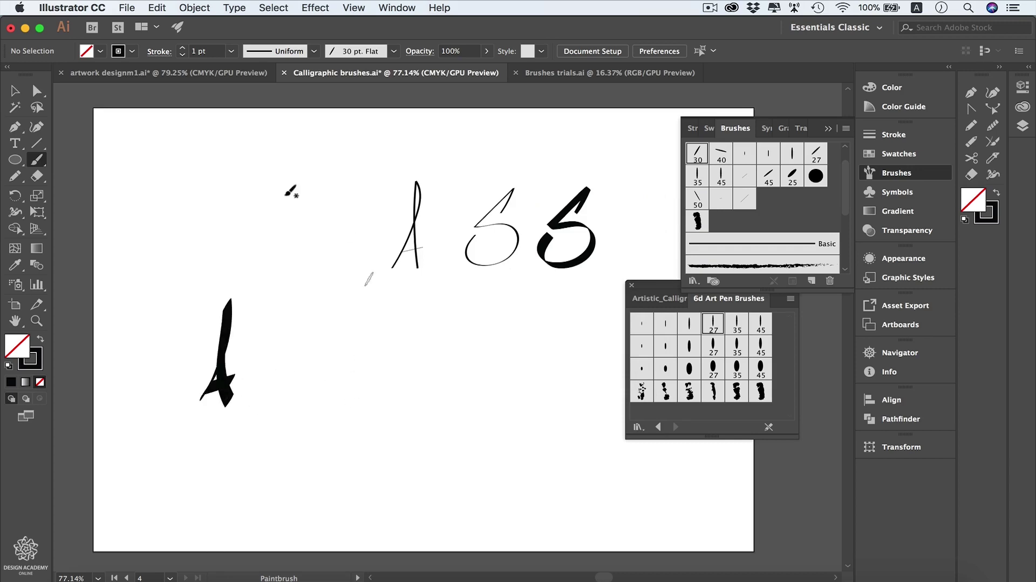
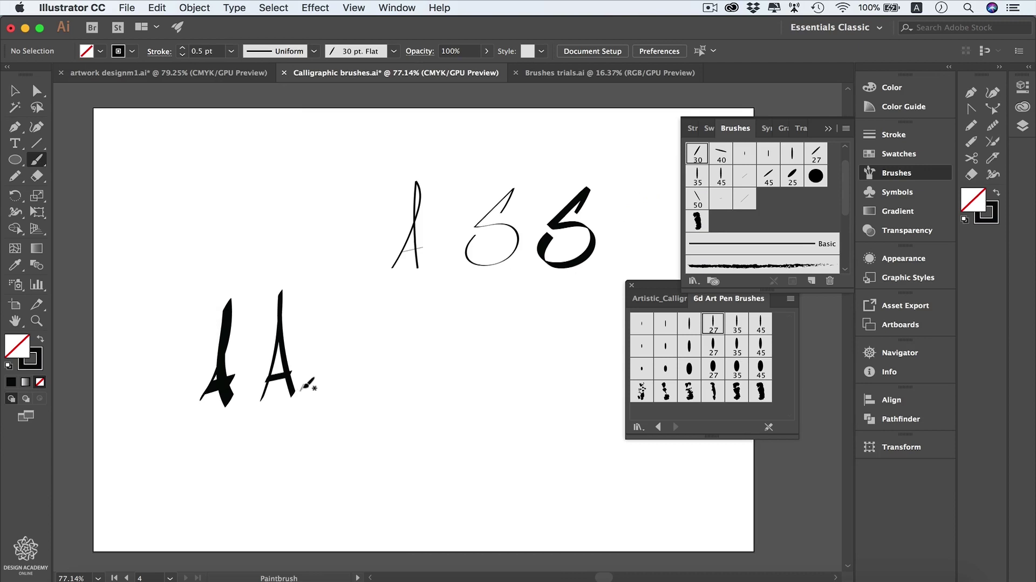
{"action": "key", "text": "super+z"}
{"action": "mouse_move", "coordinate": [264, 397]}
{"action": "left_mouse_down"}
{"action": "mouse_move", "coordinate": [274, 306]}
{"action": "mouse_move", "coordinate": [289, 393]}
{"action": "left_mouse_up"}
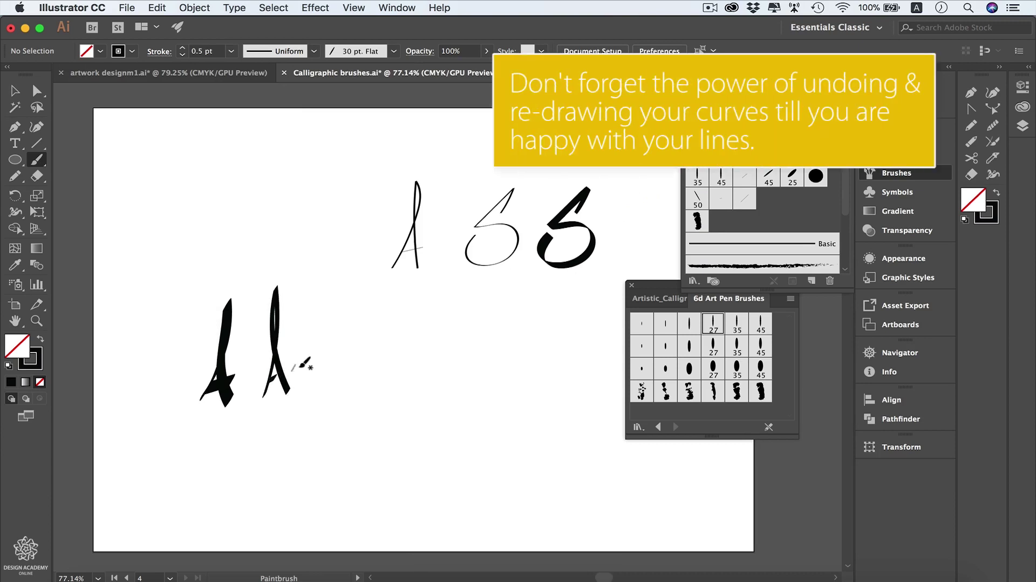
Step: Add a lowercase r after the second A, undoing and repainting its strokes until the shape is right
{"action": "key", "text": "super+z"}
{"action": "left_click_drag", "start_coordinate": [300, 356], "coordinate": [327, 341]}
{"action": "key", "text": "super+z"}
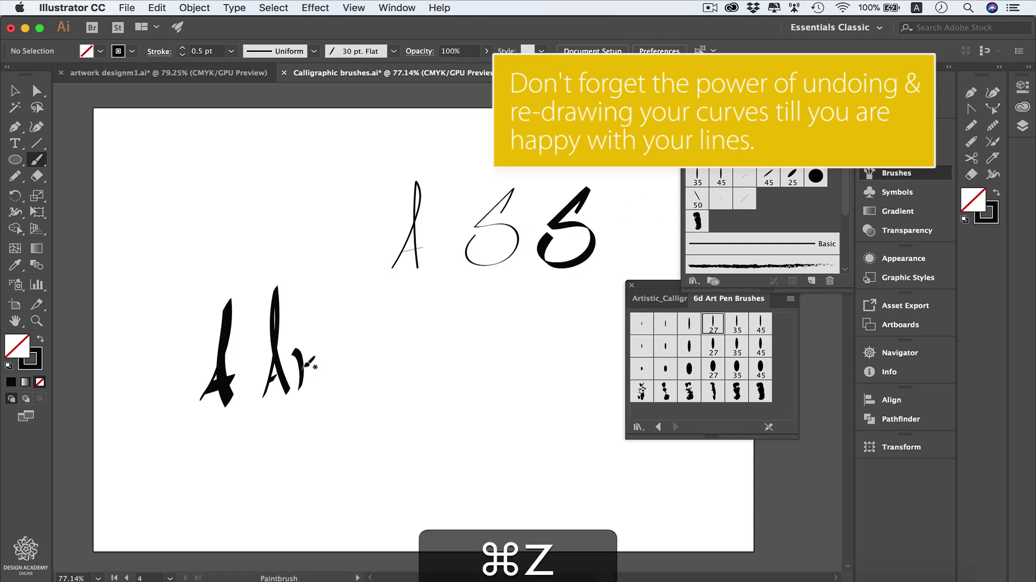
{"action": "mouse_move", "coordinate": [313, 357]}
{"action": "left_mouse_down"}
{"action": "mouse_move", "coordinate": [343, 340]}
{"action": "mouse_move", "coordinate": [335, 347]}
{"action": "left_mouse_up"}
{"action": "key", "text": "super+z"}
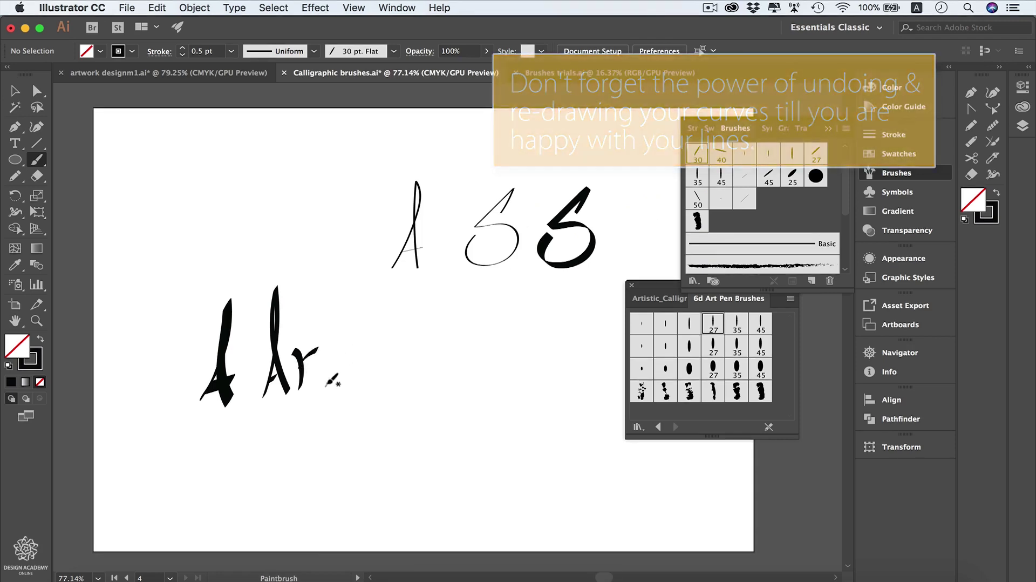
Step: Continue the lettering with t, w and o to form "Artwo", undoing unwanted strokes along the way
{"action": "key", "text": "super+z"}
{"action": "mouse_move", "coordinate": [339, 317]}
{"action": "left_mouse_down"}
{"action": "mouse_move", "coordinate": [322, 387]}
{"action": "mouse_move", "coordinate": [354, 353]}
{"action": "mouse_move", "coordinate": [409, 339]}
{"action": "mouse_move", "coordinate": [378, 325]}
{"action": "left_mouse_up"}
{"action": "key", "text": "super+z"}
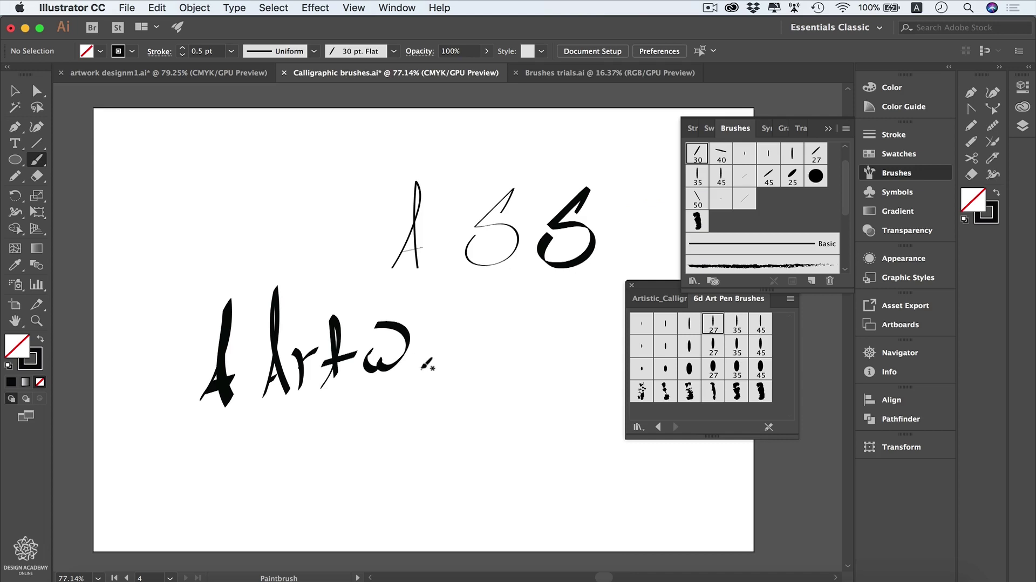
{"action": "mouse_move", "coordinate": [435, 340]}
{"action": "left_mouse_down"}
{"action": "mouse_move", "coordinate": [416, 359]}
{"action": "mouse_move", "coordinate": [442, 341]}
{"action": "left_mouse_up"}
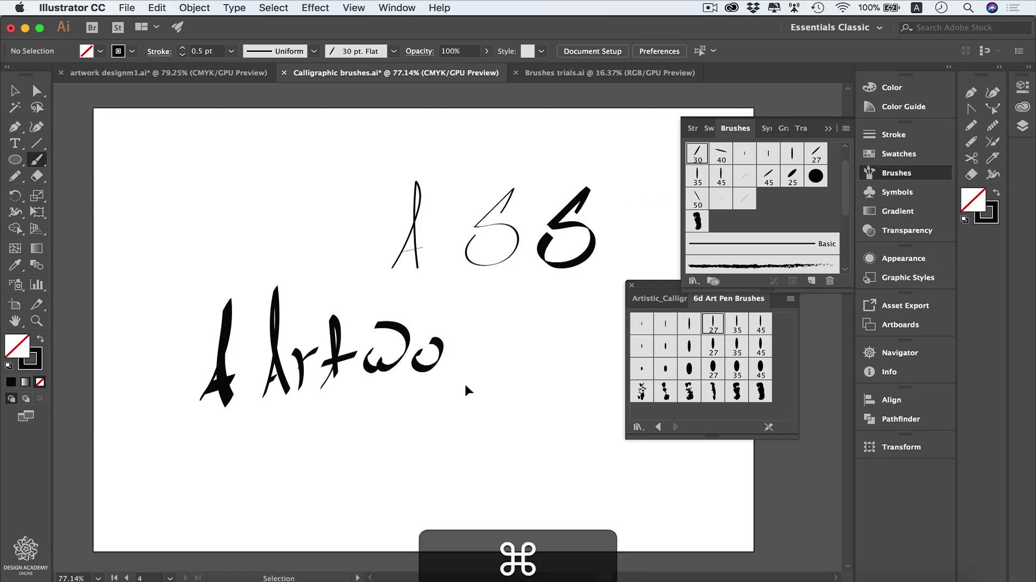
Step: Place a horizontal ruler guide near the base of the painted word and move the t, w and o down toward it
{"action": "key", "text": "super+r"}
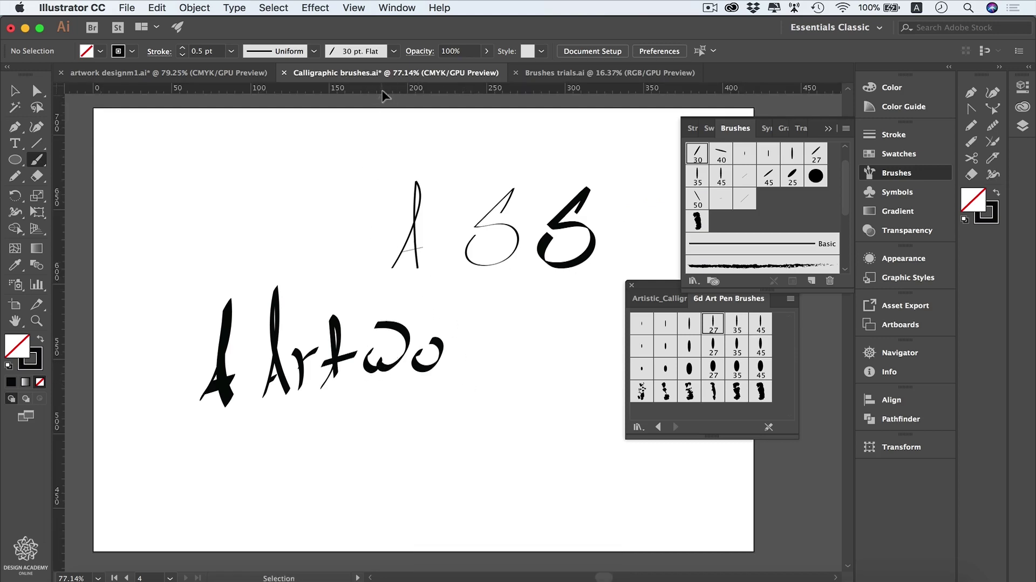
{"action": "left_click_drag", "start_coordinate": [388, 92], "coordinate": [400, 388]}
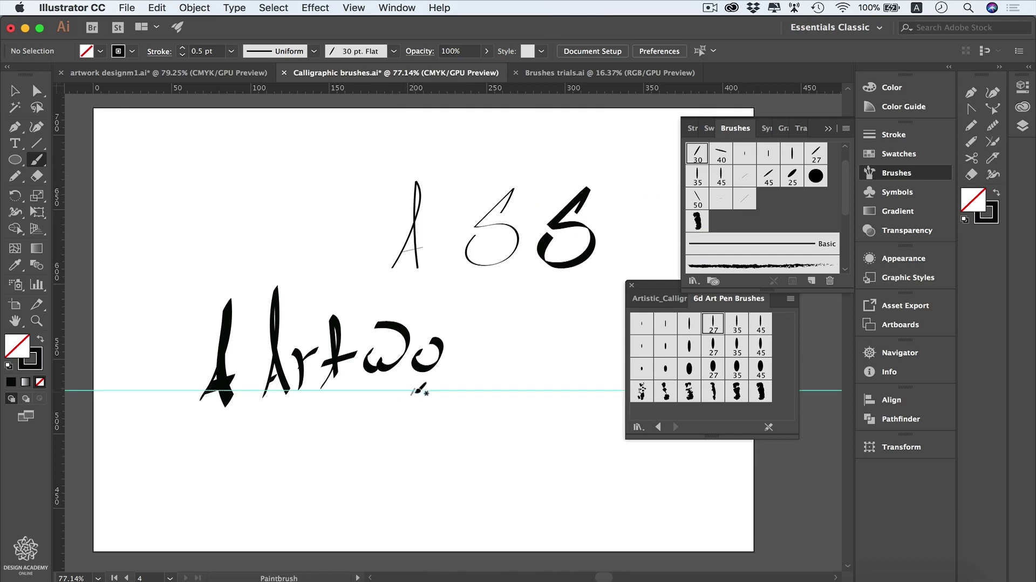
{"action": "key", "text": "v"}
{"action": "mouse_move", "coordinate": [482, 316]}
{"action": "left_mouse_down"}
{"action": "mouse_move", "coordinate": [334, 363]}
{"action": "mouse_move", "coordinate": [375, 381]}
{"action": "left_mouse_up"}
{"action": "left_click", "coordinate": [491, 359]}
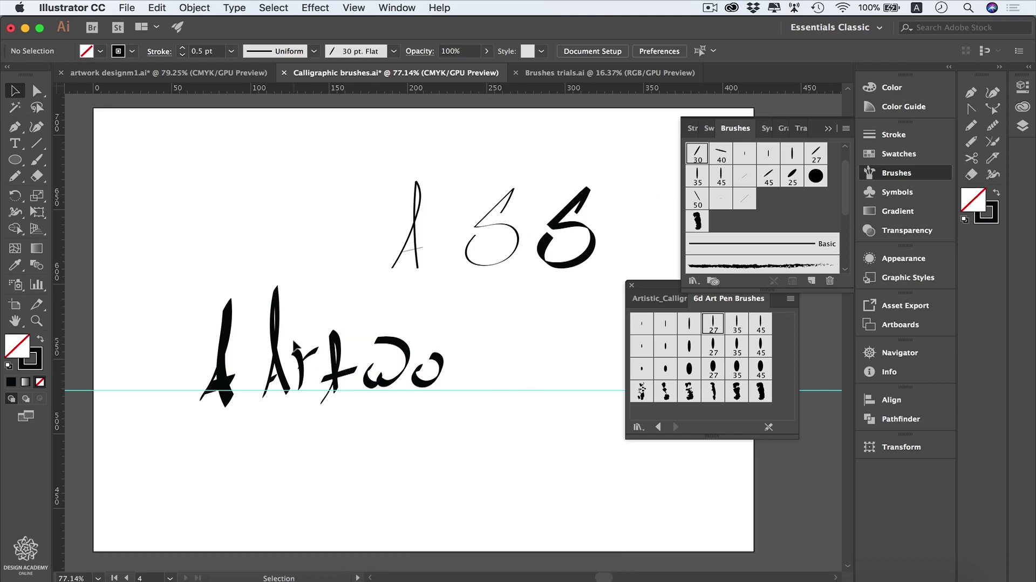
Step: Adjust the position of the r slightly and rotate the t a few degrees clockwise
{"action": "left_click_drag", "start_coordinate": [315, 361], "coordinate": [313, 355]}
{"action": "left_click", "coordinate": [335, 356]}
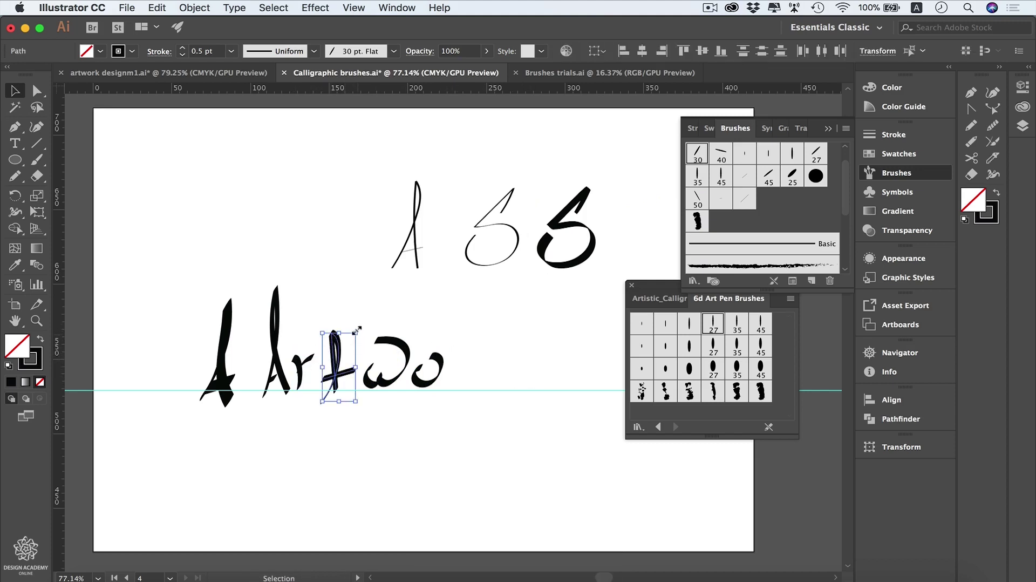
{"action": "left_click_drag", "start_coordinate": [361, 326], "coordinate": [399, 314]}
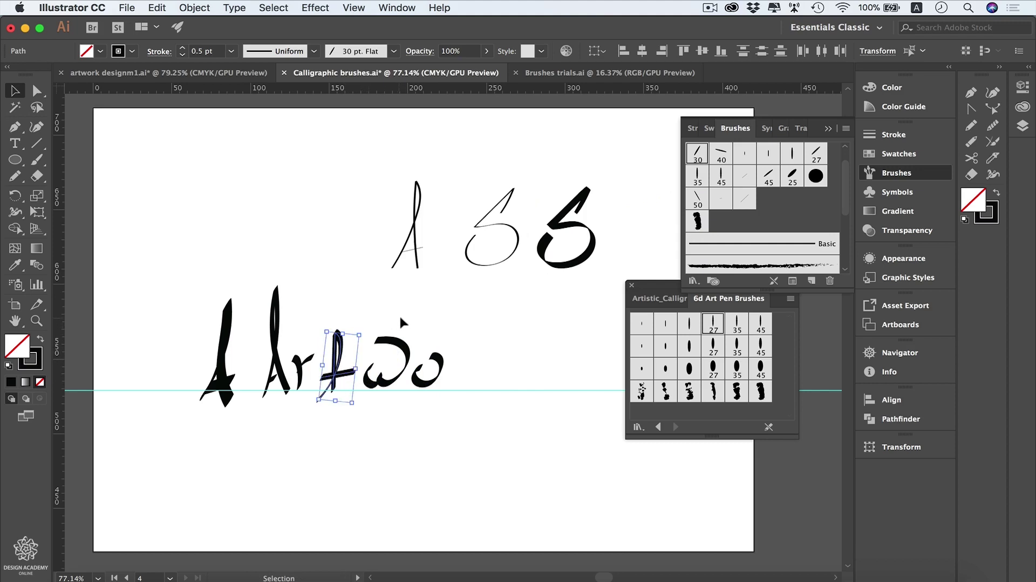
{"action": "left_click", "coordinate": [418, 346]}
{"action": "key", "text": "v"}
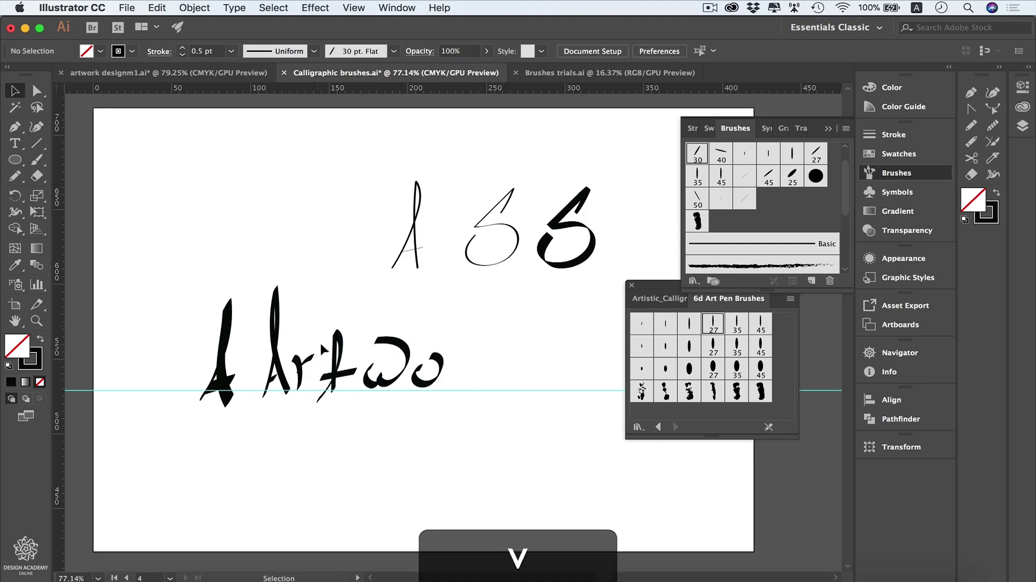
Step: Duplicate the r beside the o at the end of "Artwo" and paint a k after it to complete "Artwork"
{"action": "left_click", "coordinate": [301, 371]}
{"action": "key", "text": "alt"}
{"action": "key", "text": "shift"}
{"action": "left_click_drag", "start_coordinate": [301, 370], "coordinate": [462, 370]}
{"action": "left_click", "coordinate": [500, 369]}
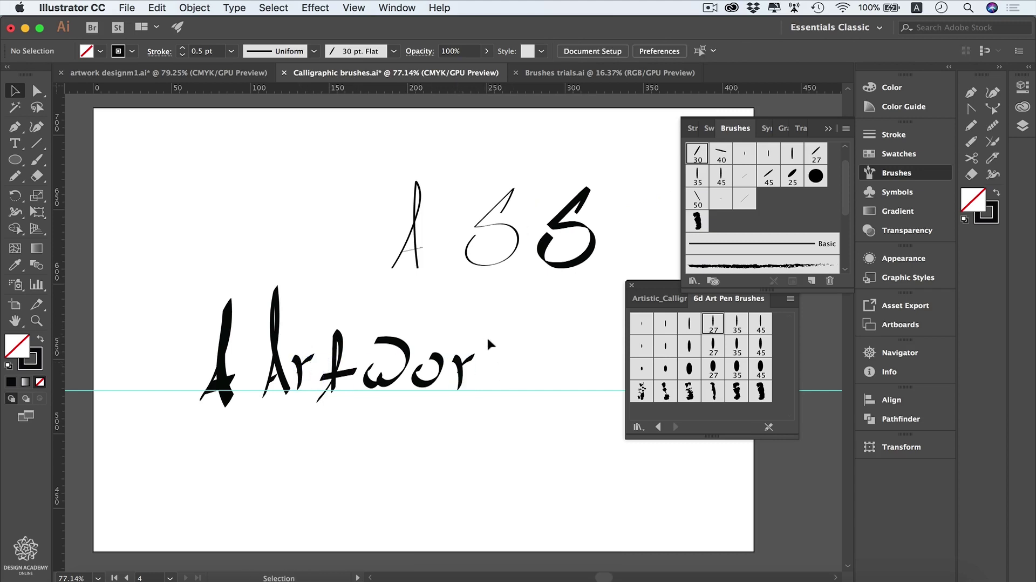
{"action": "key", "text": "b"}
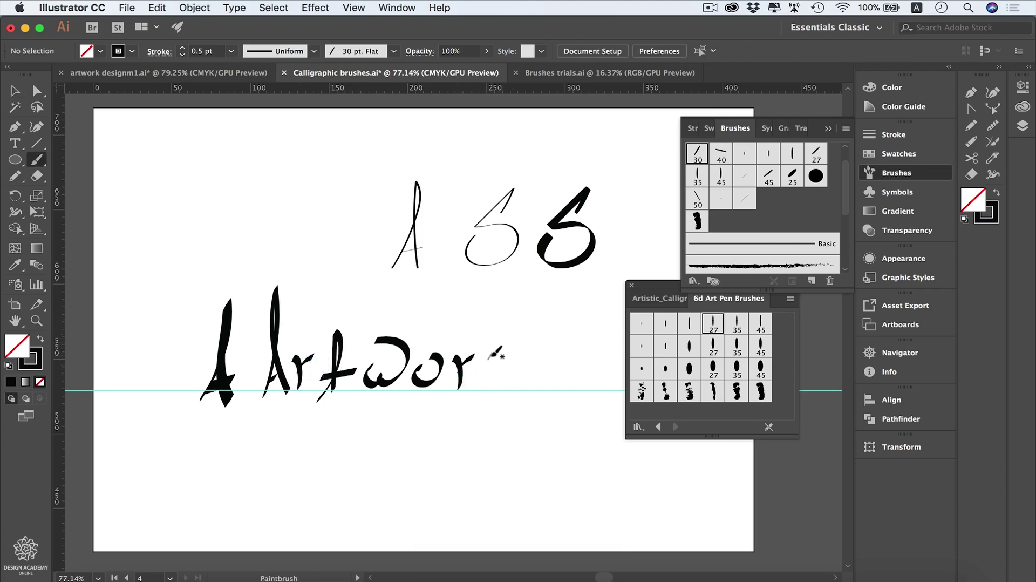
{"action": "mouse_move", "coordinate": [491, 346]}
{"action": "left_mouse_down"}
{"action": "mouse_move", "coordinate": [486, 383]}
{"action": "mouse_move", "coordinate": [542, 344]}
{"action": "mouse_move", "coordinate": [498, 365]}
{"action": "mouse_move", "coordinate": [528, 386]}
{"action": "left_mouse_up"}
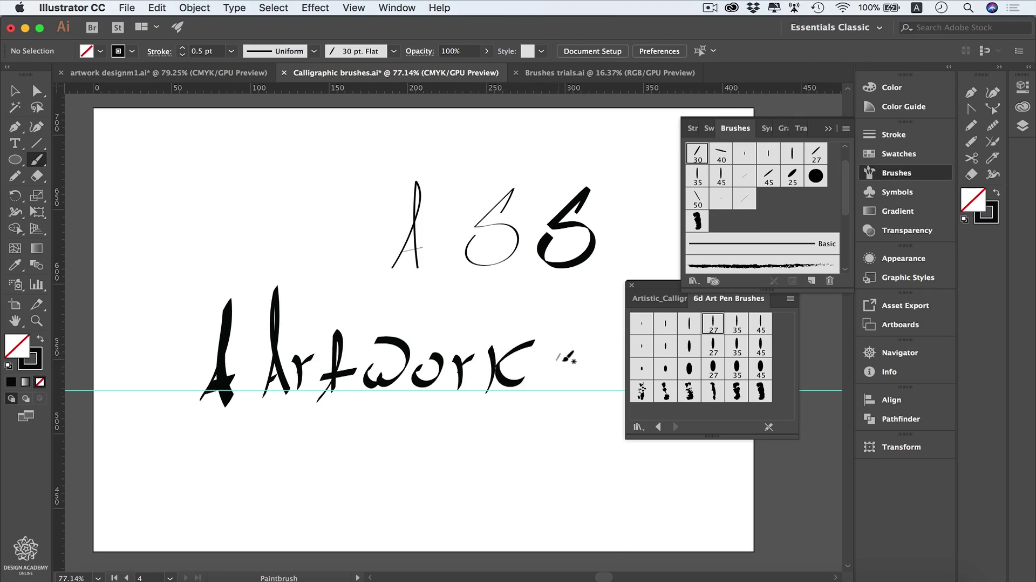
Step: Move the spare bold A and the practice letters above the word up and away from the lettering
{"action": "key", "text": "v"}
{"action": "mouse_move", "coordinate": [218, 373]}
{"action": "left_mouse_down"}
{"action": "mouse_move", "coordinate": [344, 228]}
{"action": "mouse_move", "coordinate": [367, 247]}
{"action": "left_mouse_up"}
{"action": "left_click_drag", "start_coordinate": [314, 210], "coordinate": [597, 243]}
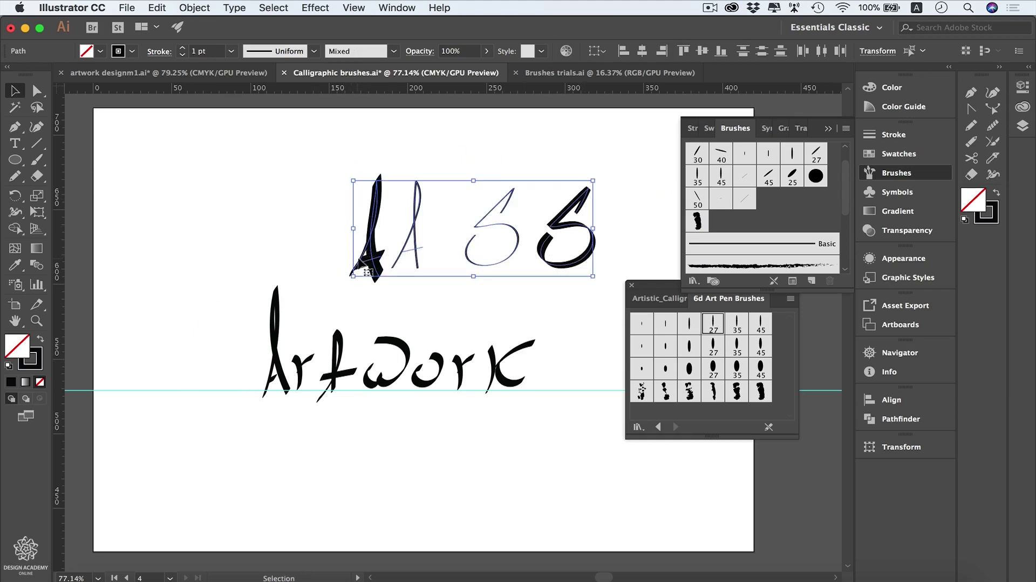
{"action": "mouse_move", "coordinate": [364, 267]}
{"action": "left_mouse_down"}
{"action": "mouse_move", "coordinate": [423, 207]}
{"action": "mouse_move", "coordinate": [323, 265]}
{"action": "mouse_move", "coordinate": [468, 190]}
{"action": "mouse_move", "coordinate": [481, 206]}
{"action": "left_mouse_up"}
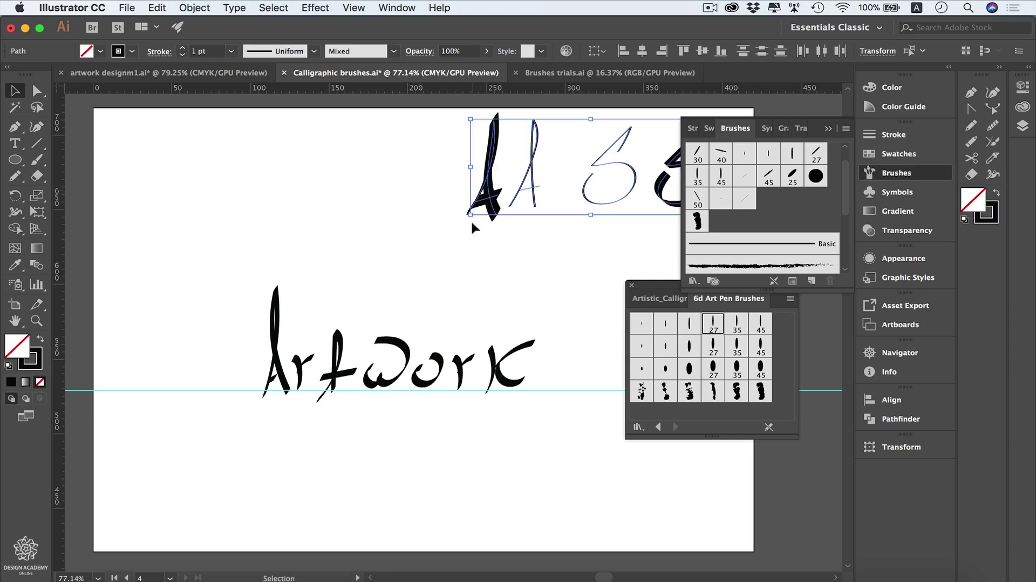
{"action": "left_click", "coordinate": [554, 313]}
Step: Move the 6d Art Pen Brushes library clear of the word and shift the k's curved stroke slightly toward its stem
{"action": "key", "text": "z"}
{"action": "left_click_drag", "start_coordinate": [594, 261], "coordinate": [213, 414]}
{"action": "mouse_move", "coordinate": [729, 360]}
{"action": "left_mouse_down"}
{"action": "mouse_move", "coordinate": [714, 344]}
{"action": "mouse_move", "coordinate": [758, 359]}
{"action": "left_mouse_up"}
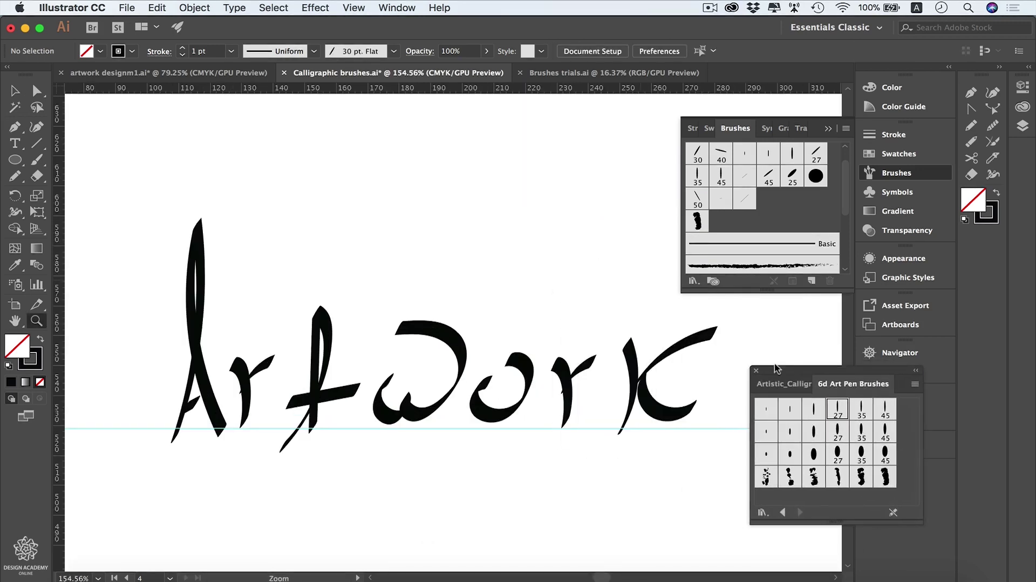
{"action": "key", "text": "v"}
{"action": "left_click_drag", "start_coordinate": [646, 413], "coordinate": [629, 414]}
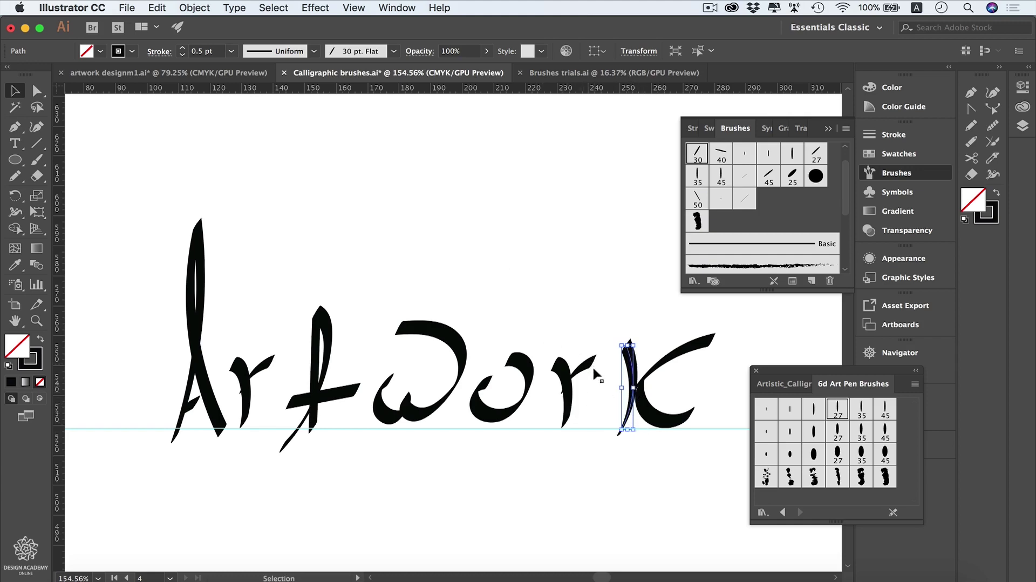
Step: Nudge the capital A a little to the left and scale it down slightly so its feet meet the baseline guide
{"action": "left_click", "coordinate": [214, 398]}
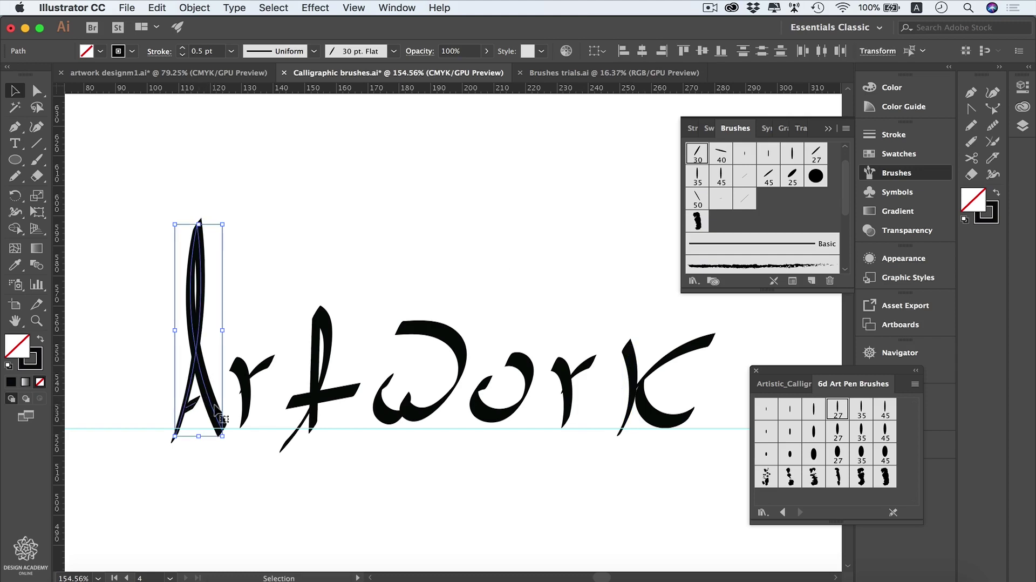
{"action": "key", "text": "Left"}
{"action": "key", "text": "Left"}
{"action": "key", "text": "Left"}
{"action": "key", "text": "Left"}
{"action": "key", "text": "Left"}
{"action": "key", "text": "Left"}
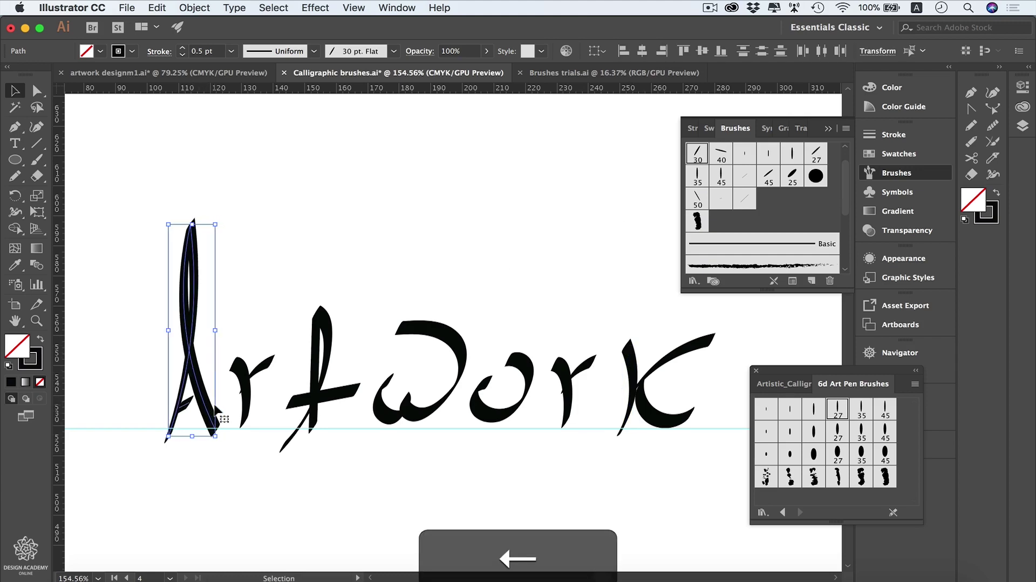
{"action": "left_click_drag", "start_coordinate": [214, 224], "coordinate": [211, 224]}
{"action": "left_click", "coordinate": [464, 321]}
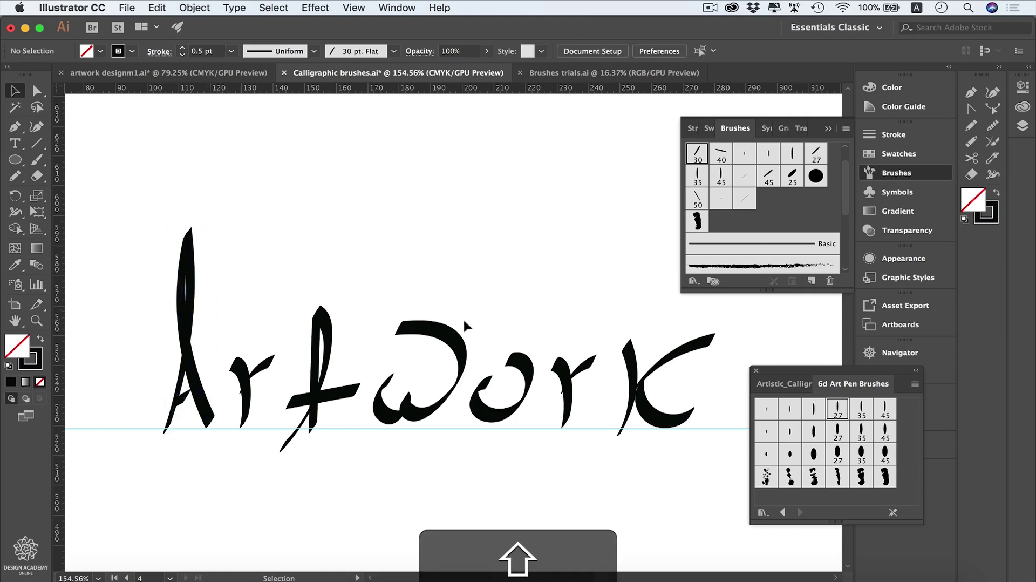
Step: Scale the w and then the t down slightly to match the size of the neighbouring letters
{"action": "left_click", "coordinate": [463, 319]}
{"action": "mouse_move", "coordinate": [462, 316]}
{"action": "left_mouse_down"}
{"action": "mouse_move", "coordinate": [447, 337]}
{"action": "mouse_move", "coordinate": [361, 316]}
{"action": "left_mouse_up"}
{"action": "key", "text": "super+shift+z"}
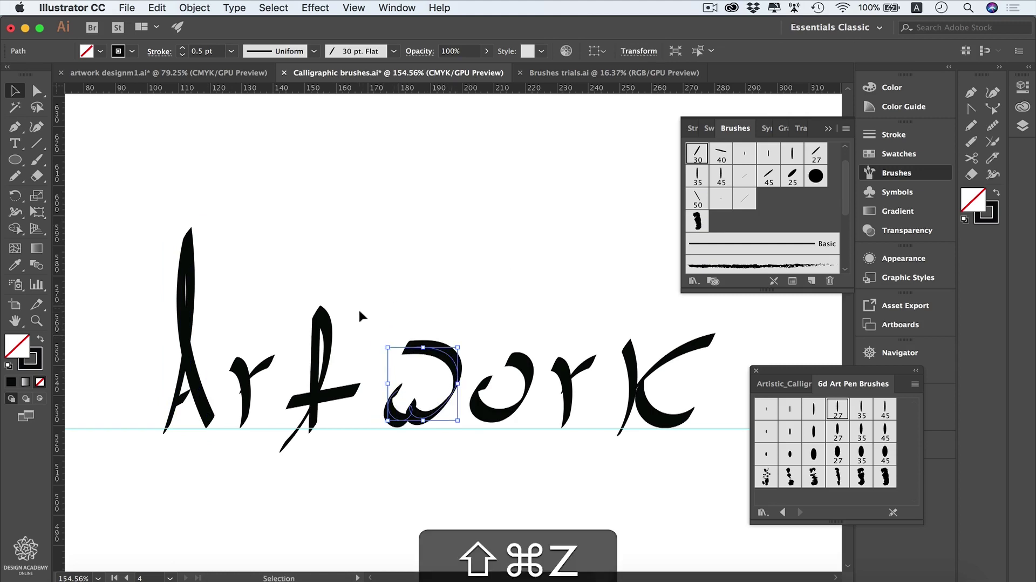
{"action": "left_click", "coordinate": [357, 386]}
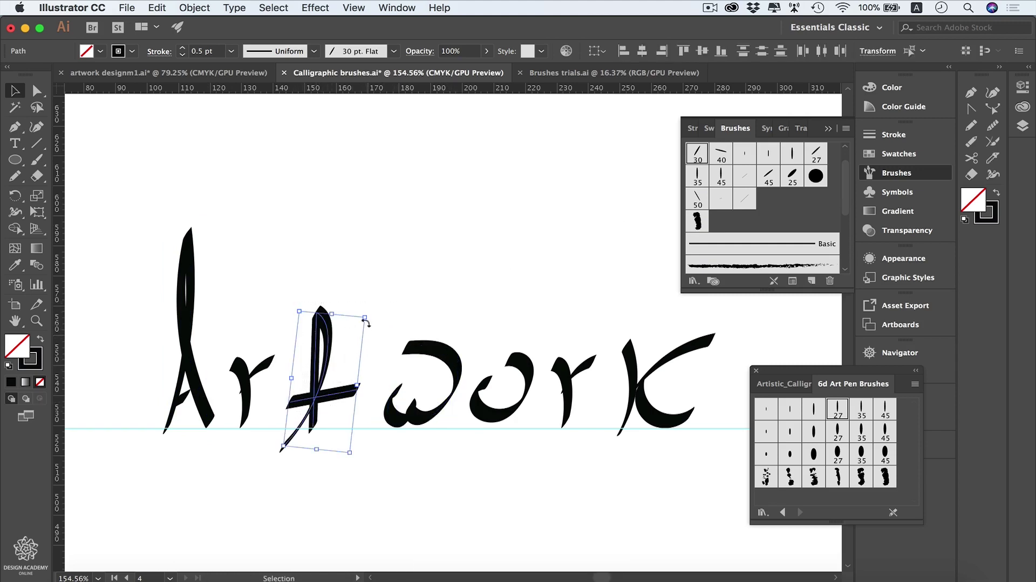
{"action": "left_click_drag", "start_coordinate": [366, 322], "coordinate": [402, 308]}
{"action": "left_click", "coordinate": [402, 308]}
Step: Add two horizontal ruler guides, one along the tops of the small letters and one at the capital A's peak
{"action": "left_click_drag", "start_coordinate": [416, 91], "coordinate": [415, 350]}
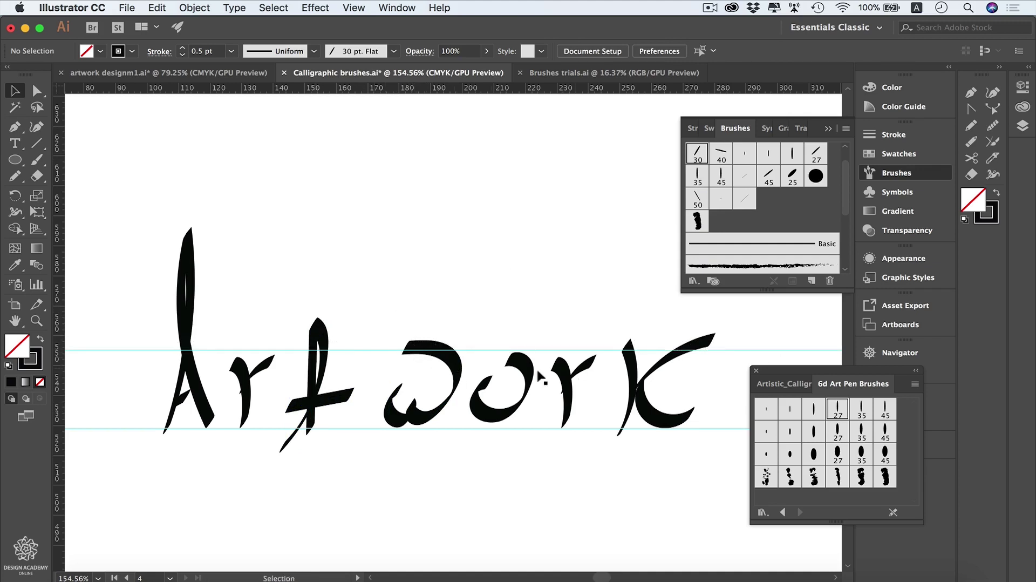
{"action": "key", "text": "super+z"}
{"action": "left_click_drag", "start_coordinate": [430, 87], "coordinate": [434, 229]}
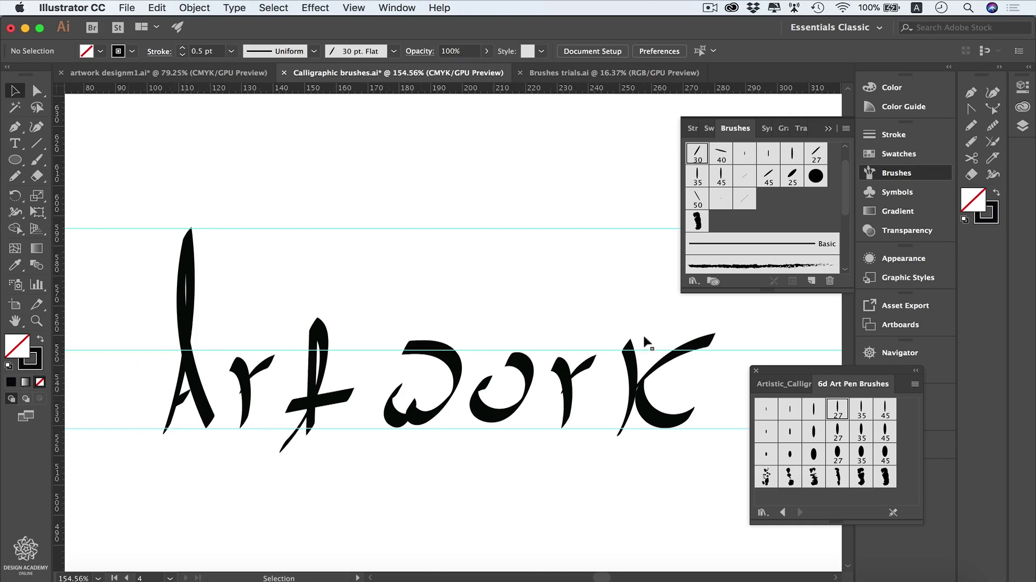
{"action": "key", "text": "super+z"}
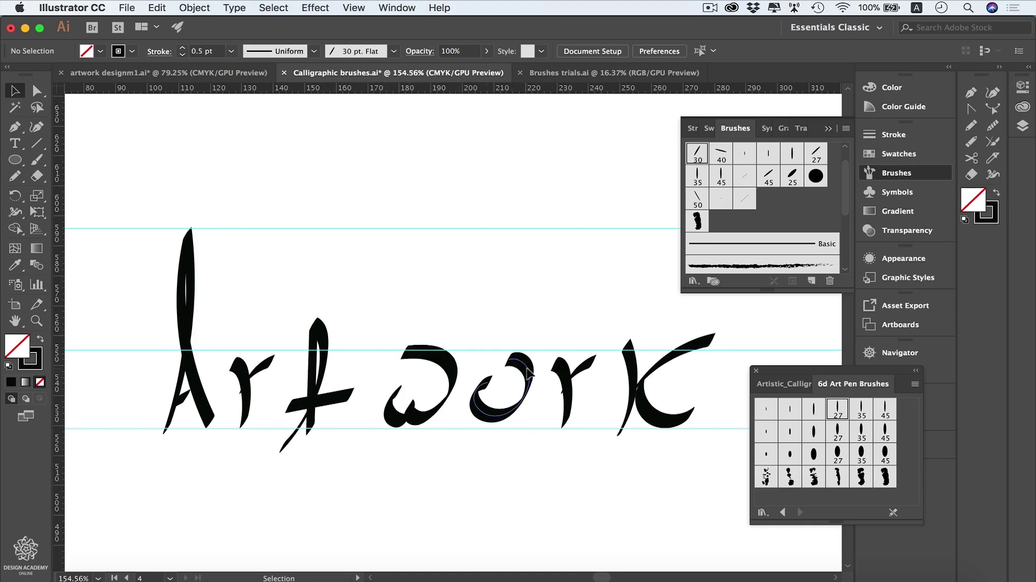
Step: Reshape the o with the Pencil tool, undoing a tall upward extension and redrawing its lower-left curve
{"action": "left_click", "coordinate": [527, 375]}
{"action": "key", "text": "n"}
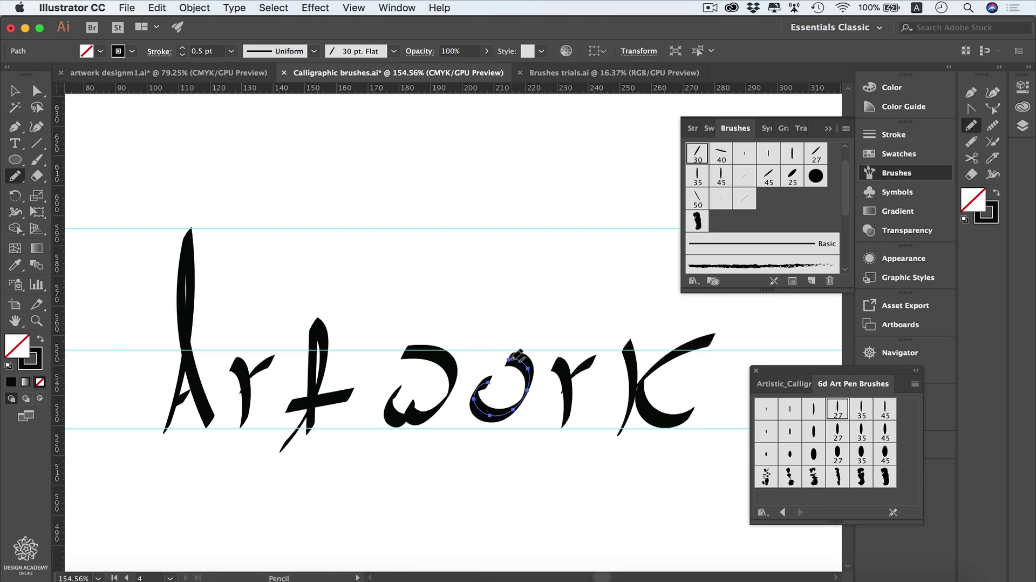
{"action": "left_click_drag", "start_coordinate": [513, 358], "coordinate": [526, 312]}
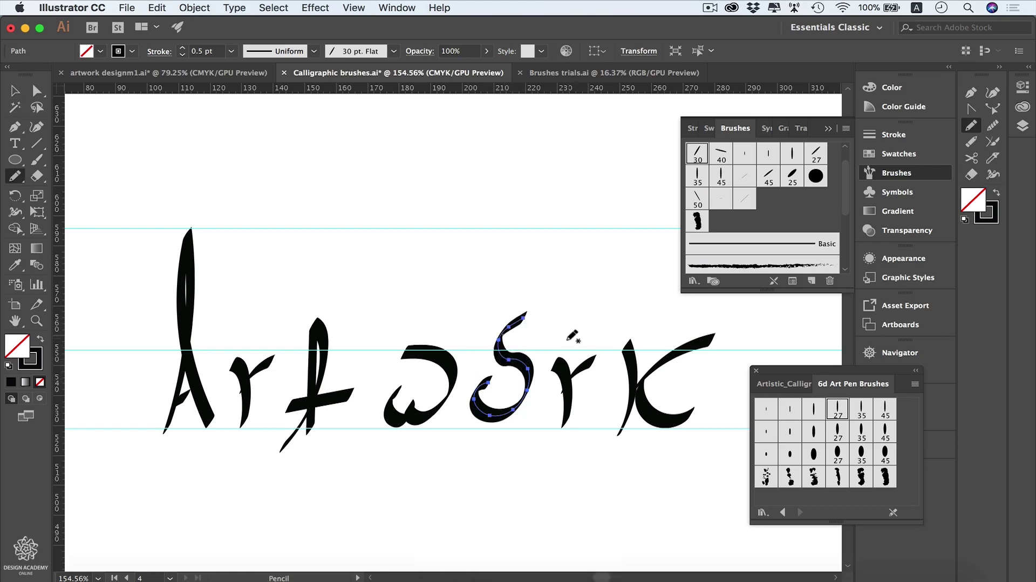
{"action": "key", "text": "super"}
{"action": "key", "text": "super+z"}
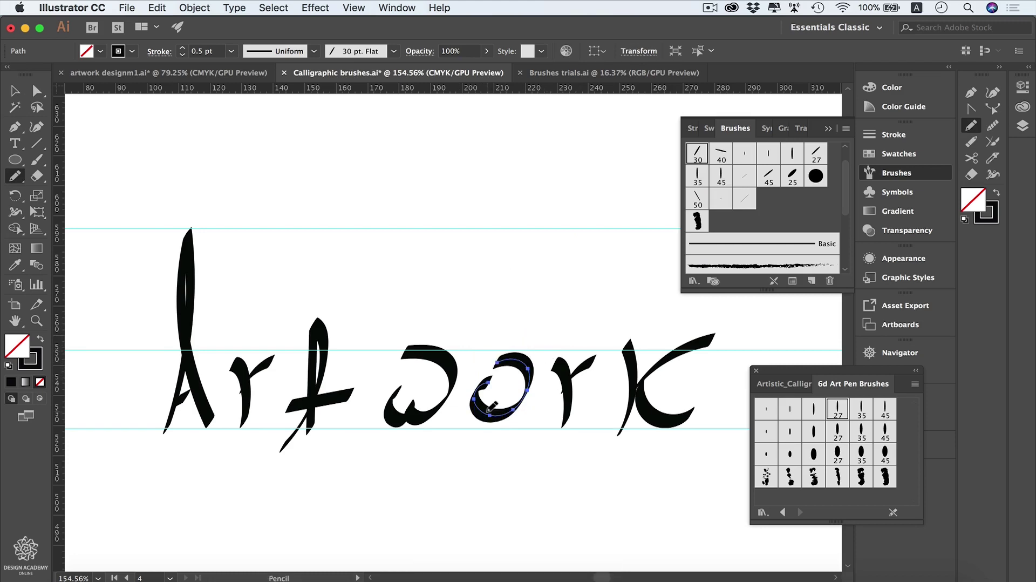
{"action": "left_click_drag", "start_coordinate": [487, 407], "coordinate": [486, 384]}
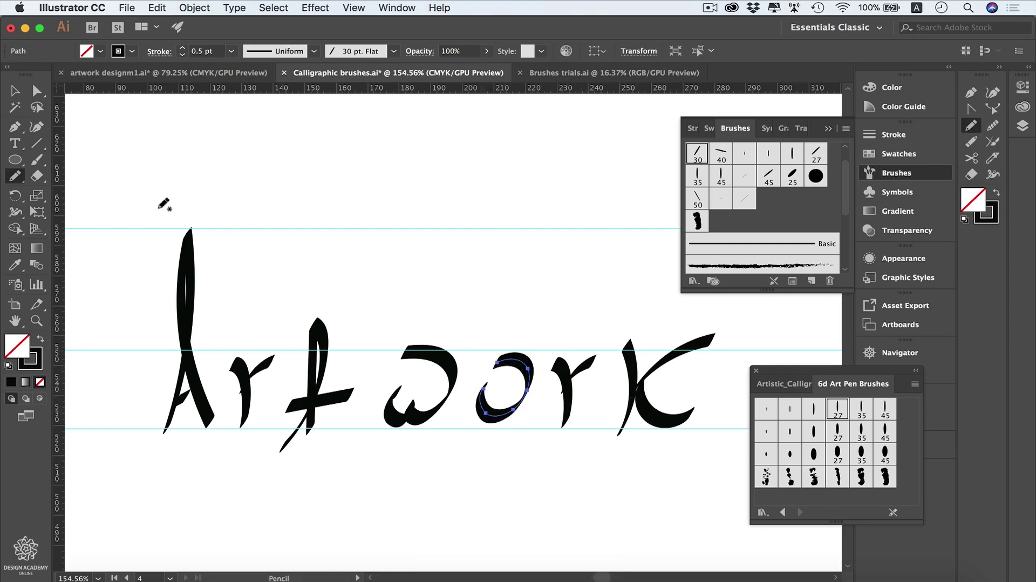
Step: Extend the capital A's right leg with the Pencil tool so it curves up to join the first r
{"action": "key", "text": "super"}
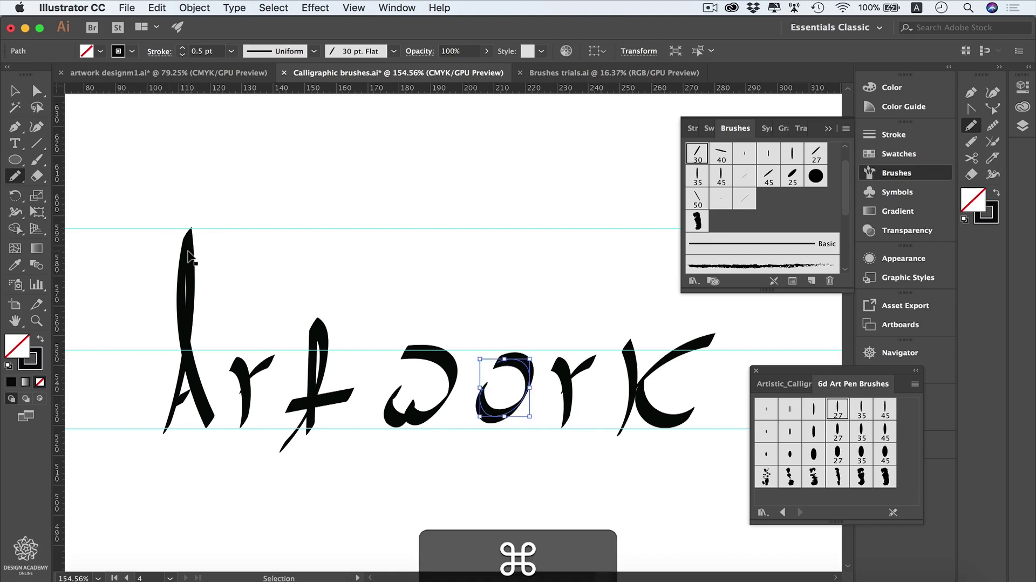
{"action": "left_click", "coordinate": [190, 258], "text": "super"}
{"action": "key", "text": "super+z"}
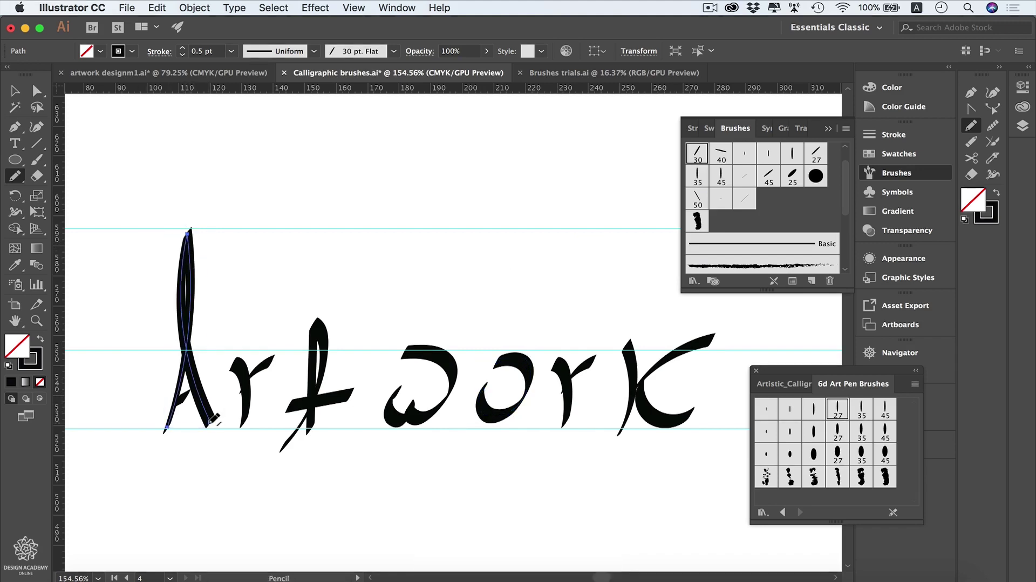
{"action": "left_click_drag", "start_coordinate": [211, 420], "coordinate": [238, 395]}
Step: Select the whole word, look at the Expand Appearance command for it, and clear the selection
{"action": "scroll", "coordinate": [300, 432], "scroll_direction": "down", "scroll_amount": 1}
{"action": "key", "text": "v"}
{"action": "left_click_drag", "start_coordinate": [660, 259], "coordinate": [205, 390]}
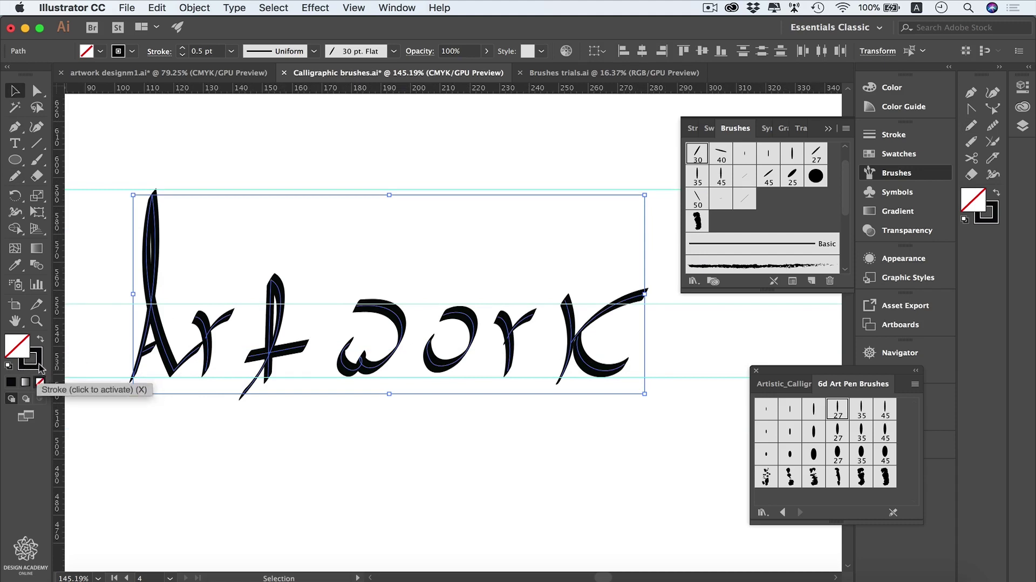
{"action": "left_click", "coordinate": [194, 7]}
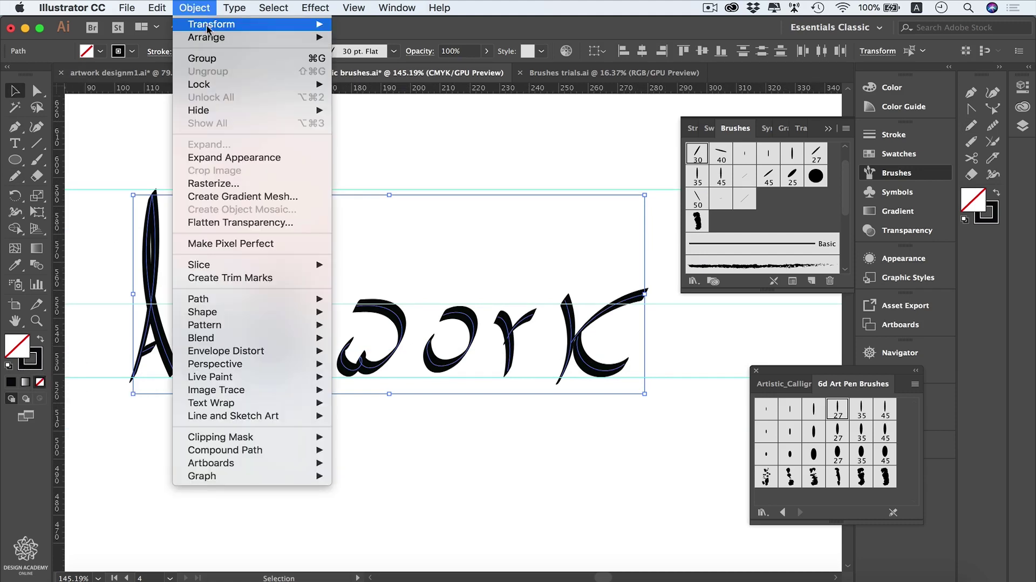
{"action": "left_click", "coordinate": [277, 162]}
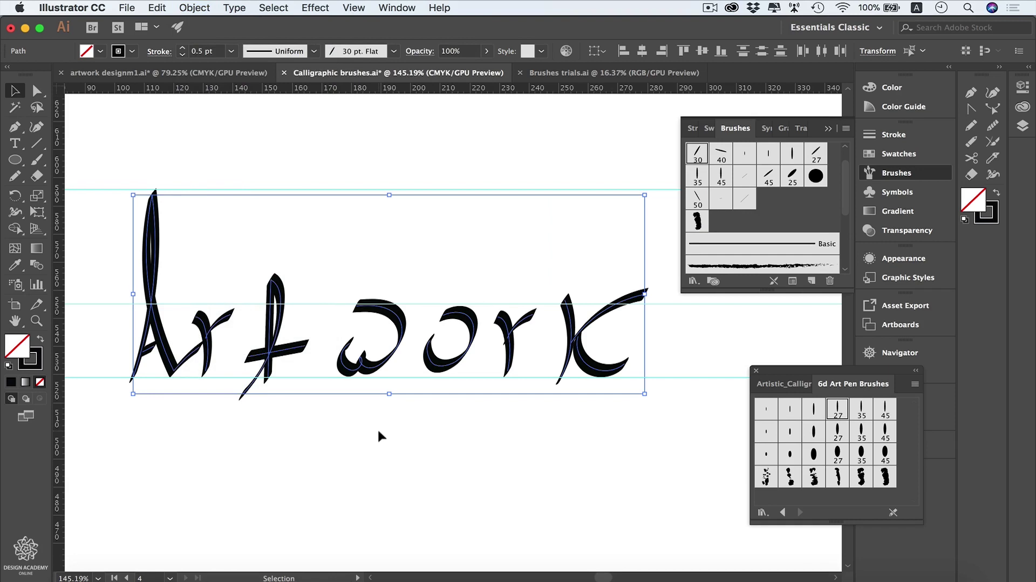
{"action": "left_click", "coordinate": [377, 428]}
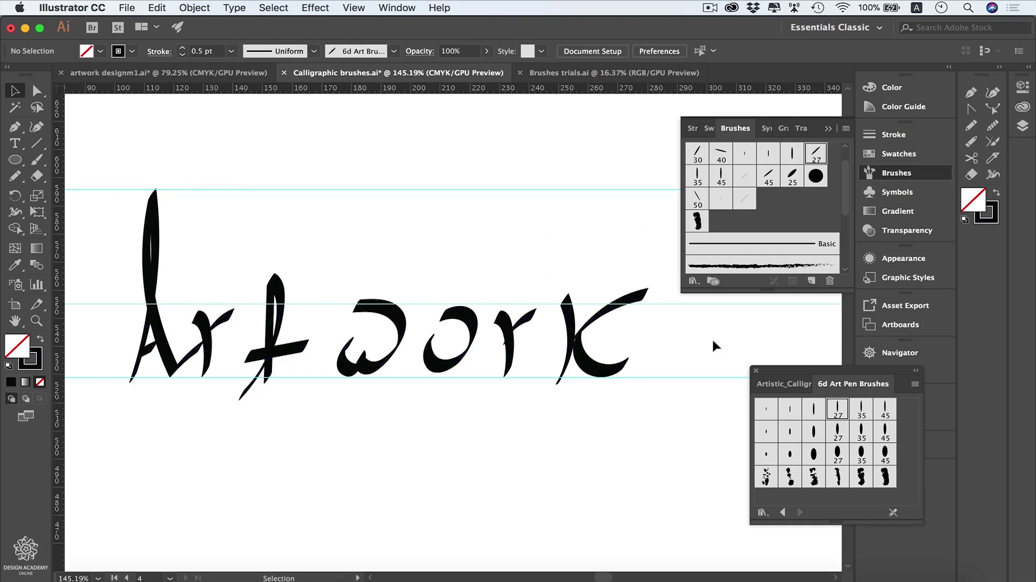